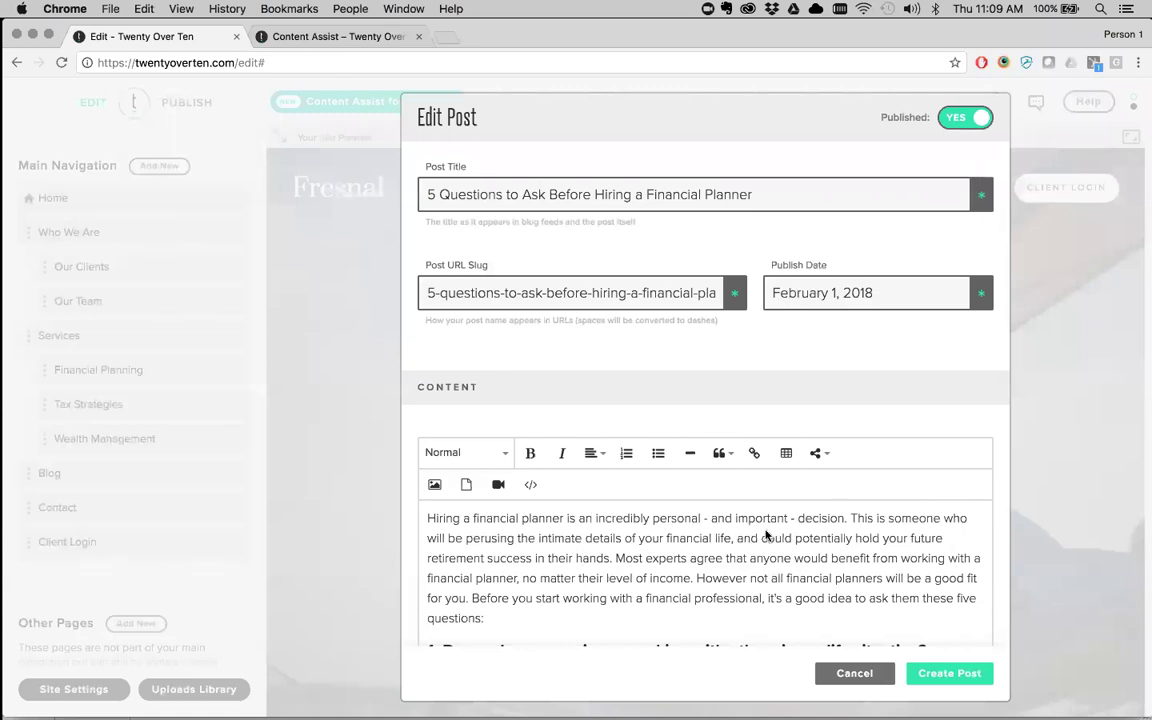
Step: Review the draft post's content, excerpt, categories, featured image, SEO and social sharing sections, and cancel out of the draft
scroll(862, 555, "down", 3)
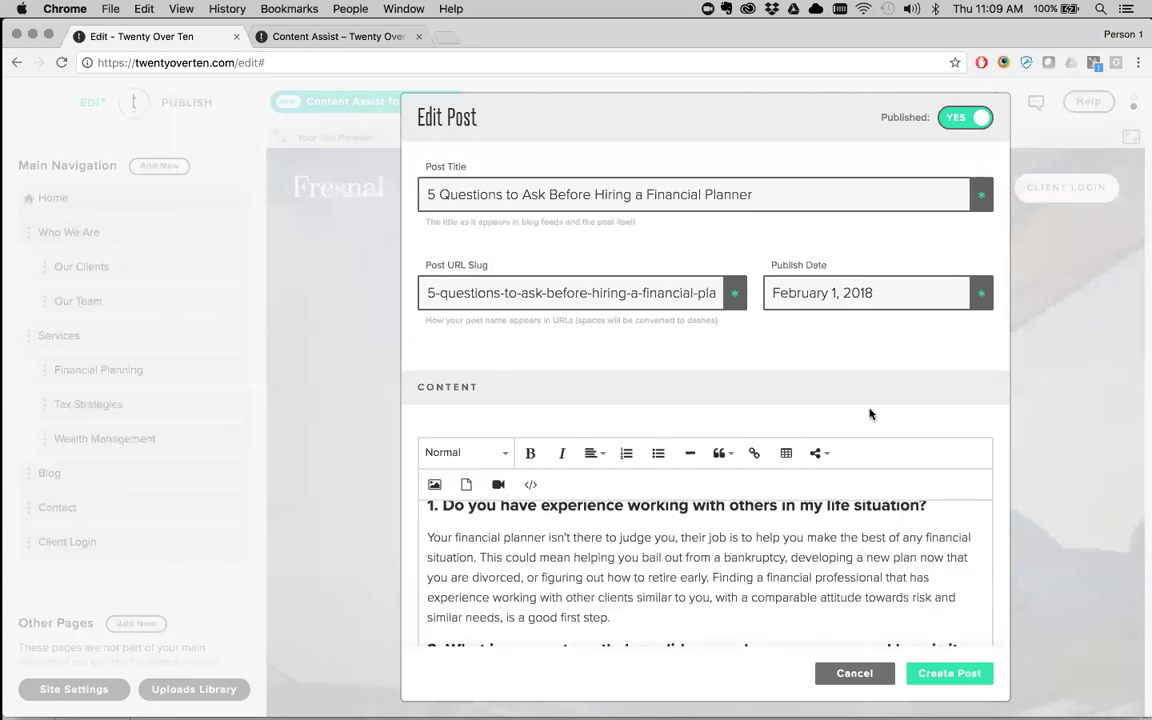
scroll(869, 413, "down", 5)
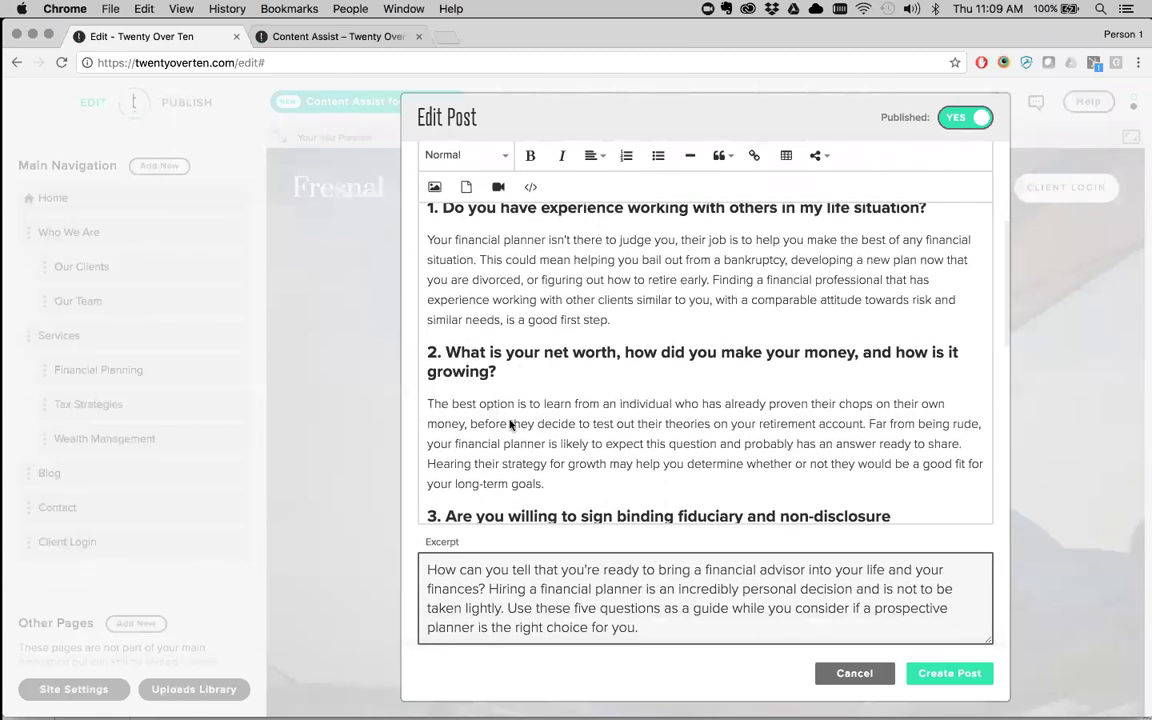
left_click(531, 428)
left_click_drag(501, 374, 427, 352)
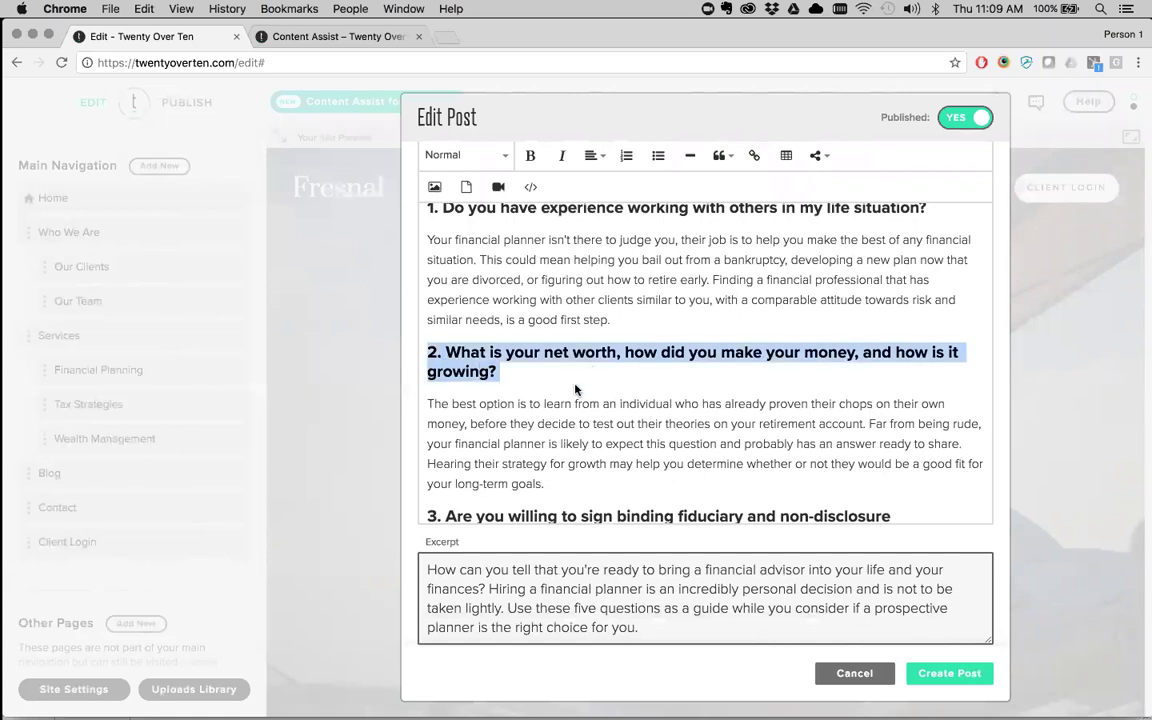
left_click(535, 460)
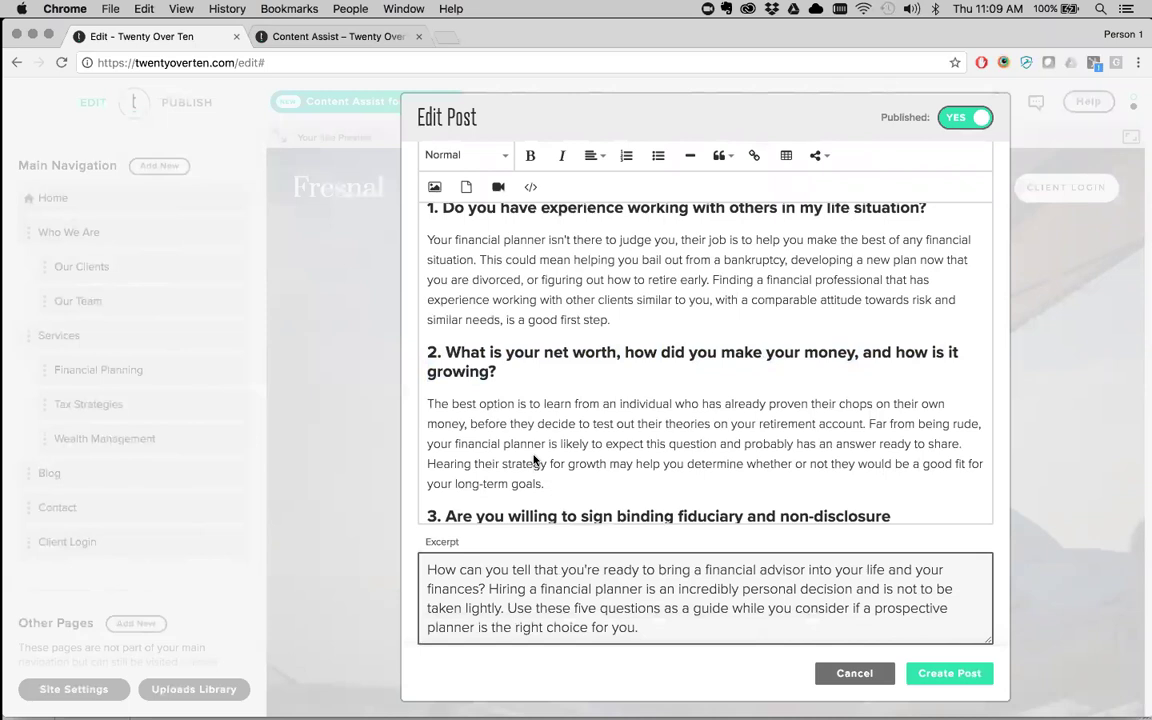
scroll(535, 460, "down", 10)
left_click(540, 589)
scroll(575, 478, "down", 2)
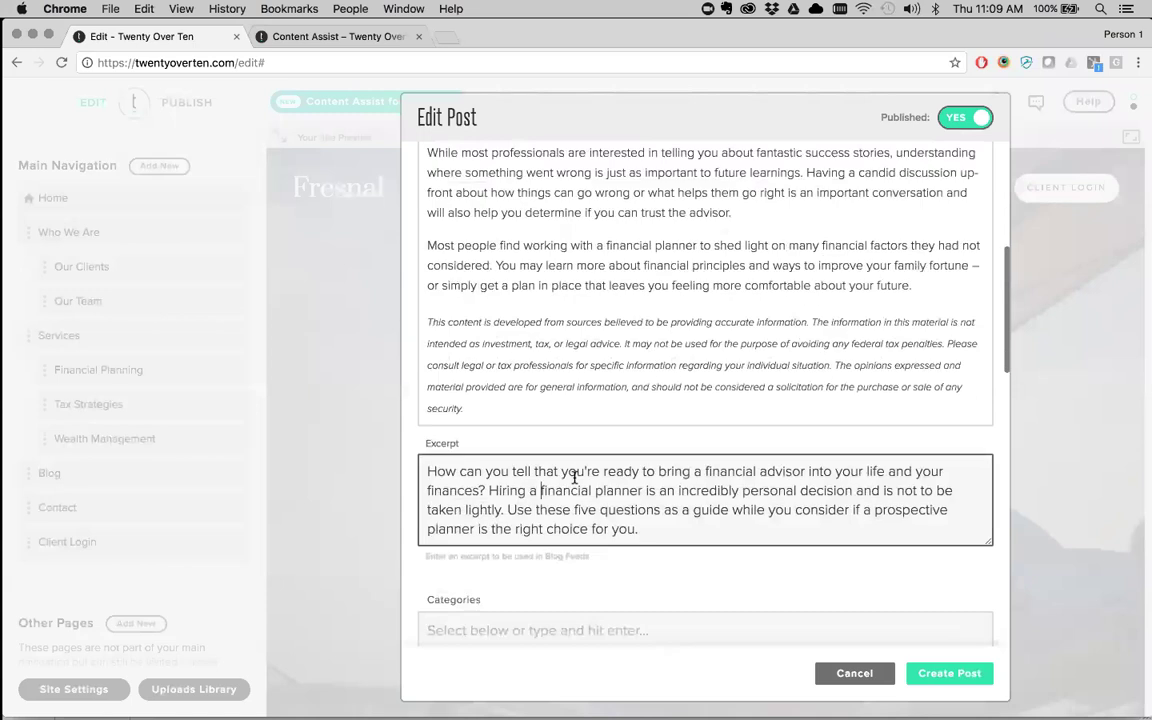
scroll(575, 478, "down", 5)
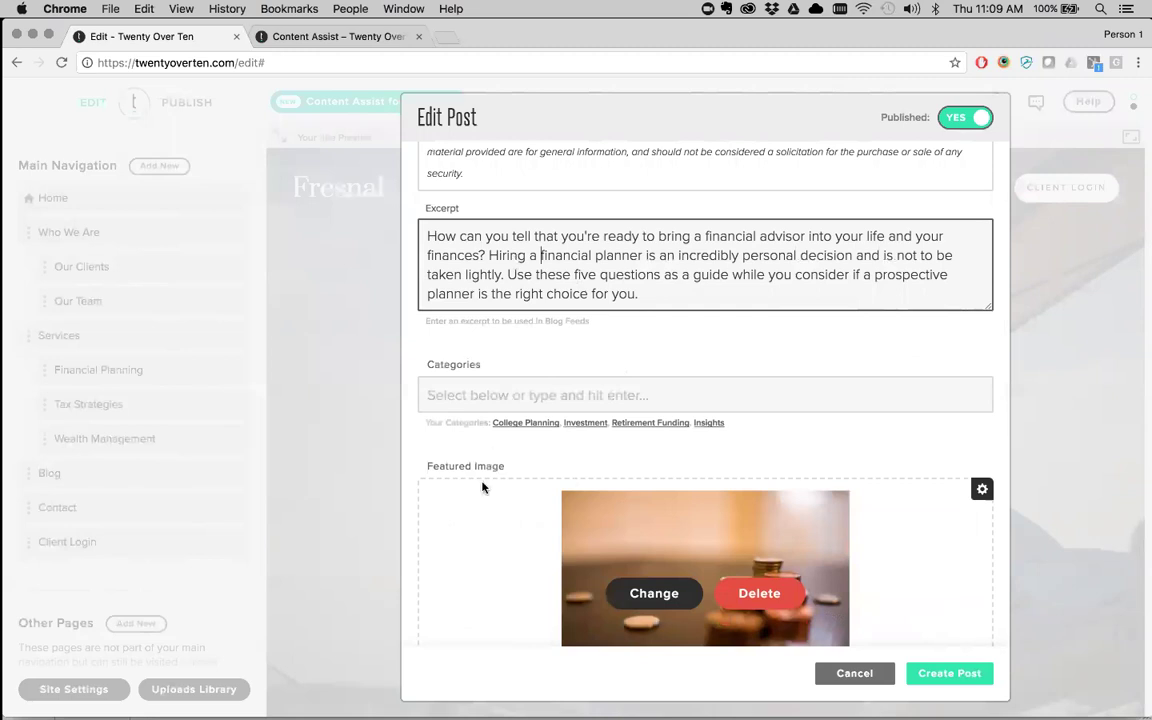
scroll(503, 506, "down", 4)
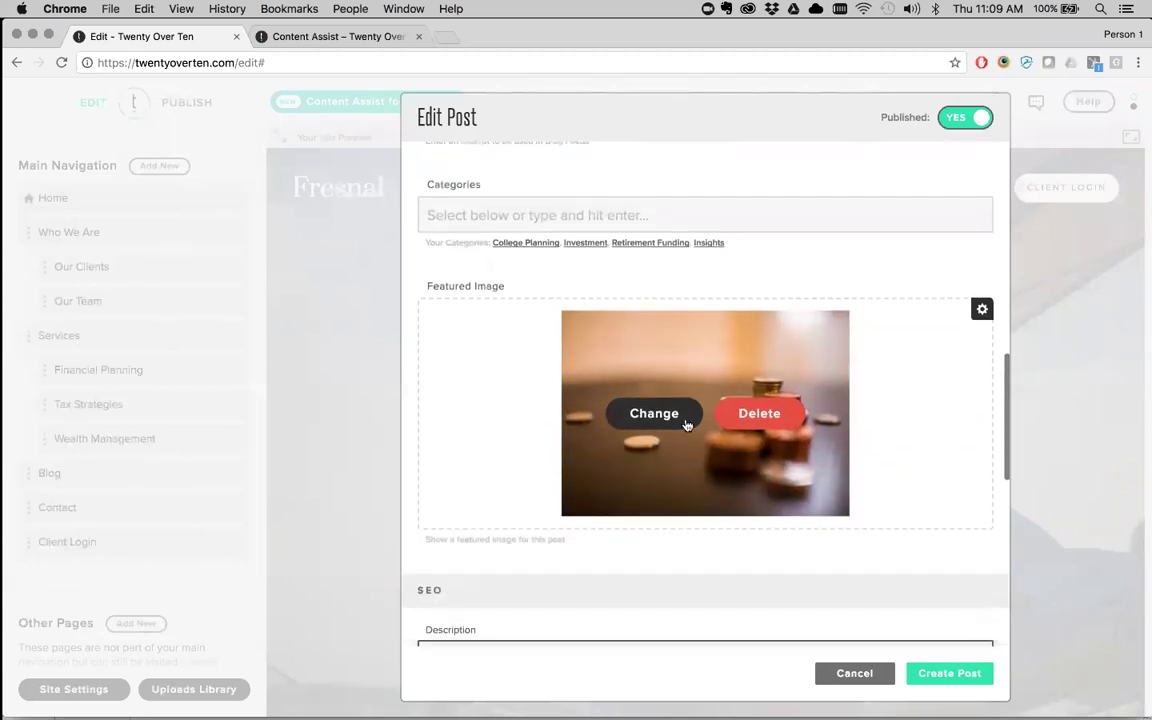
scroll(511, 497, "down", 3)
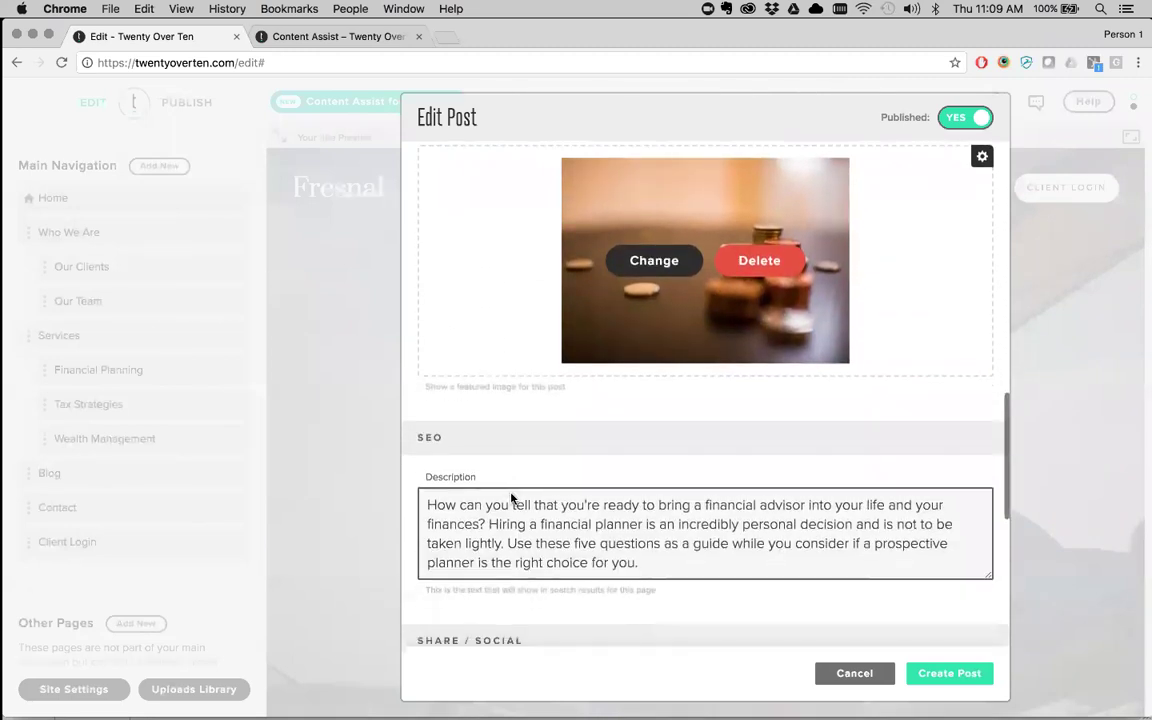
scroll(511, 497, "down", 8)
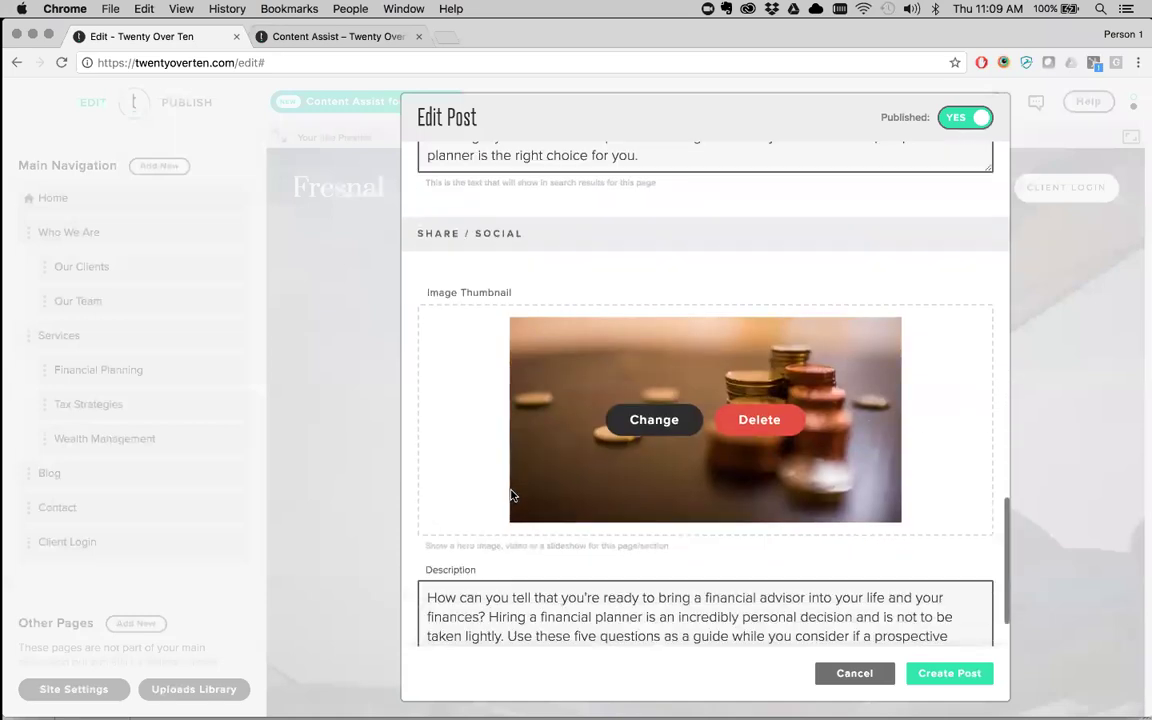
scroll(511, 494, "down", 1)
scroll(511, 494, "down", 2)
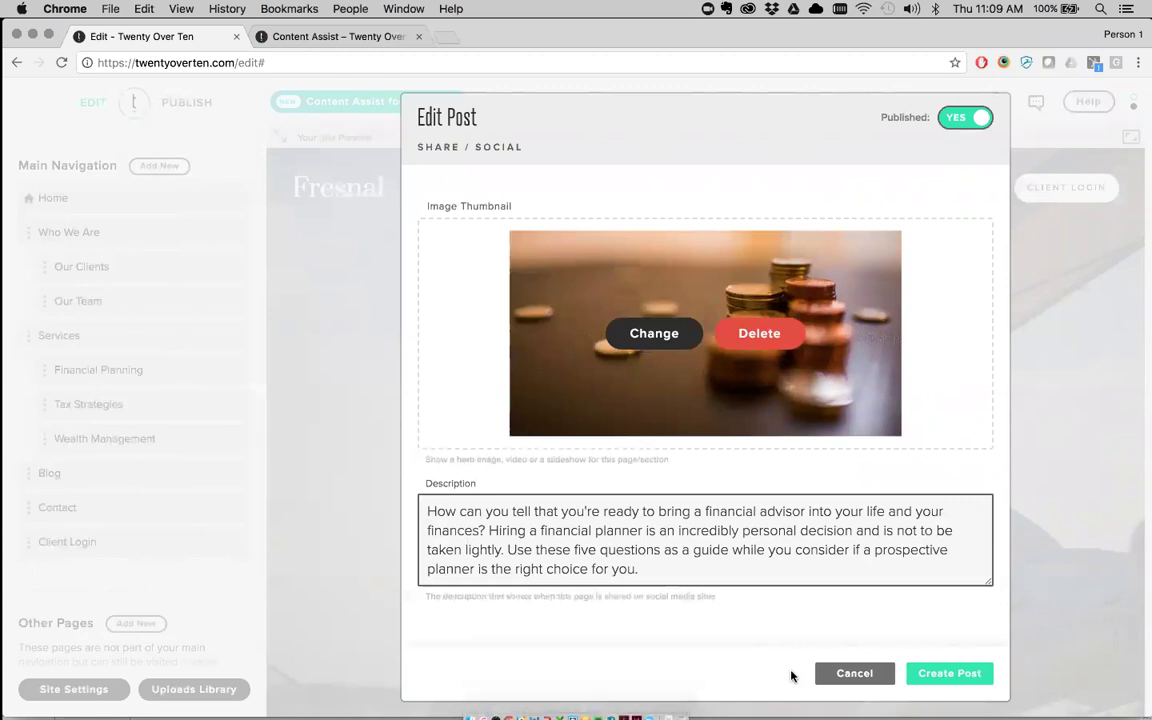
left_click(848, 677)
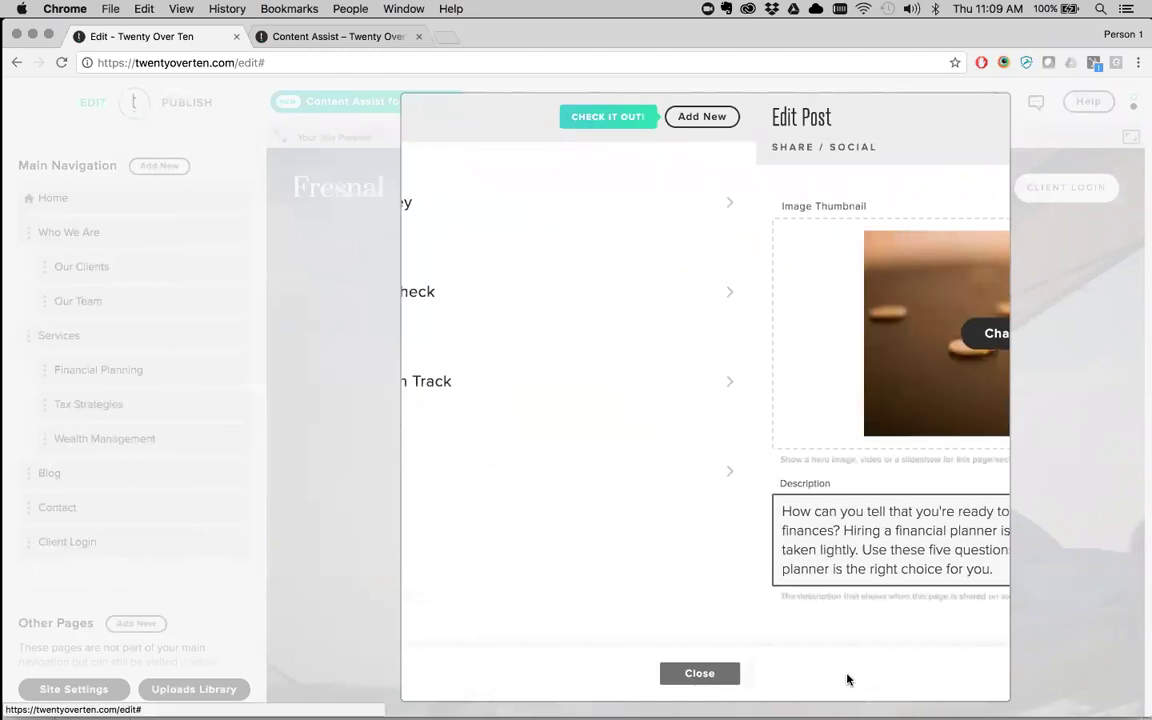
Step: Add the Home Buying article "How Much Do You Need to Buy a House?" from Content Assist as a new post and open it for editing
left_click(955, 118)
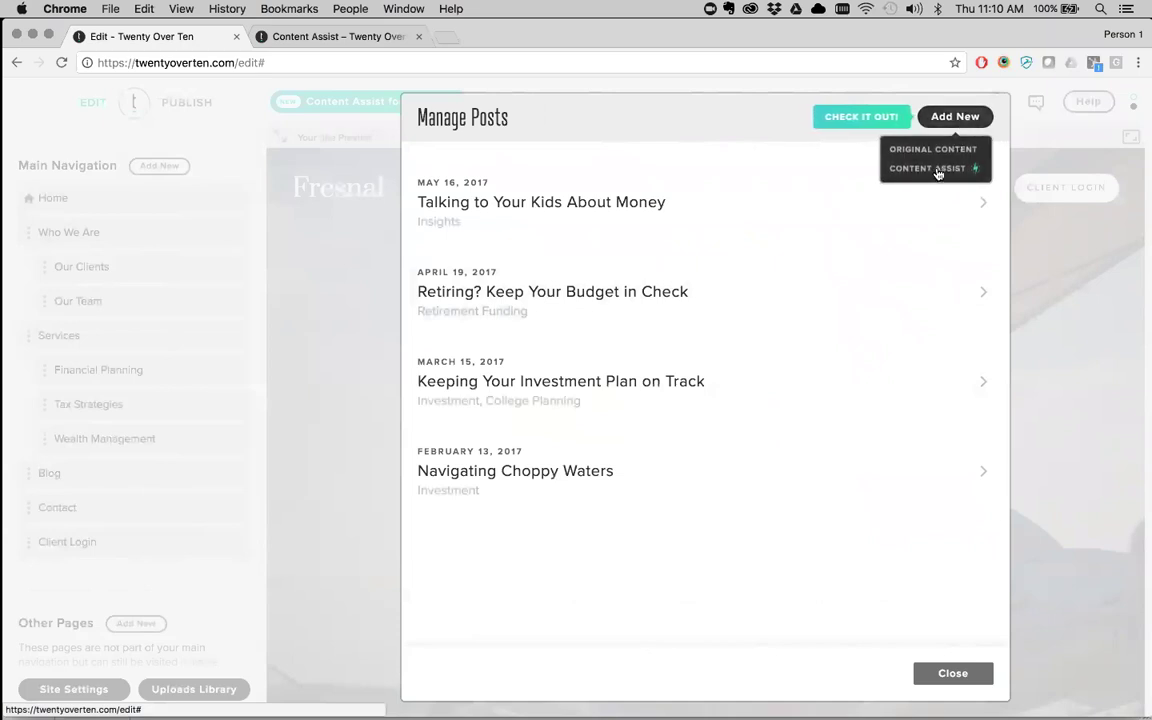
left_click(962, 168)
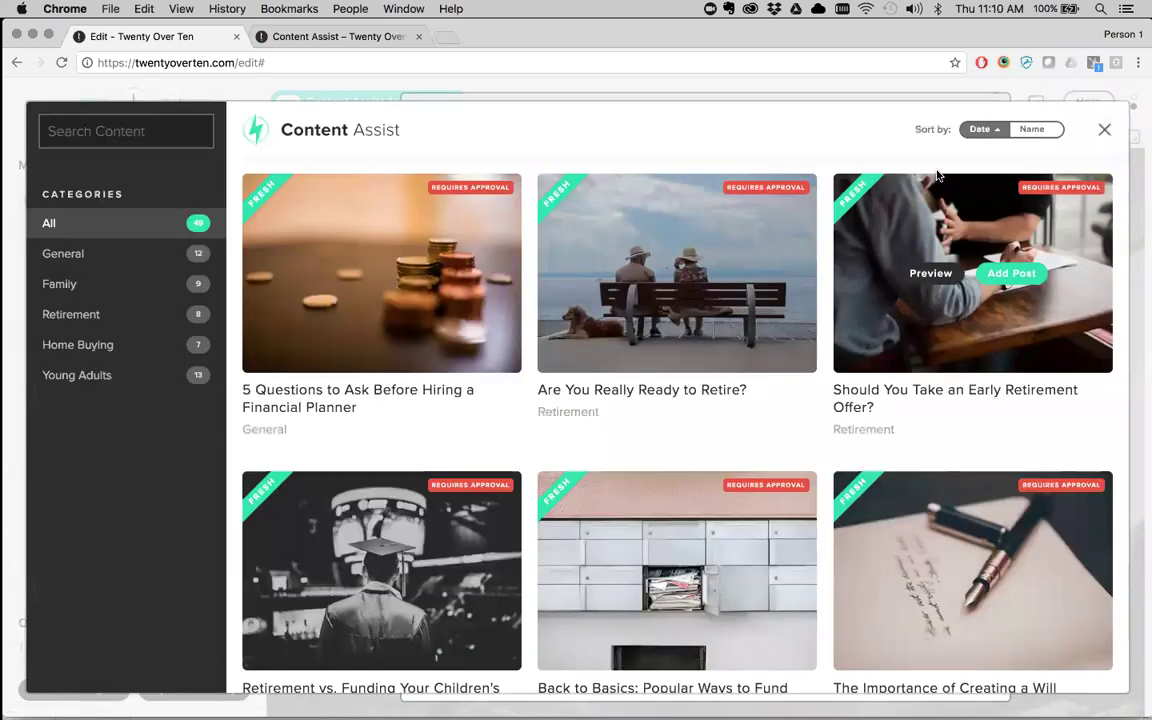
left_click(147, 344)
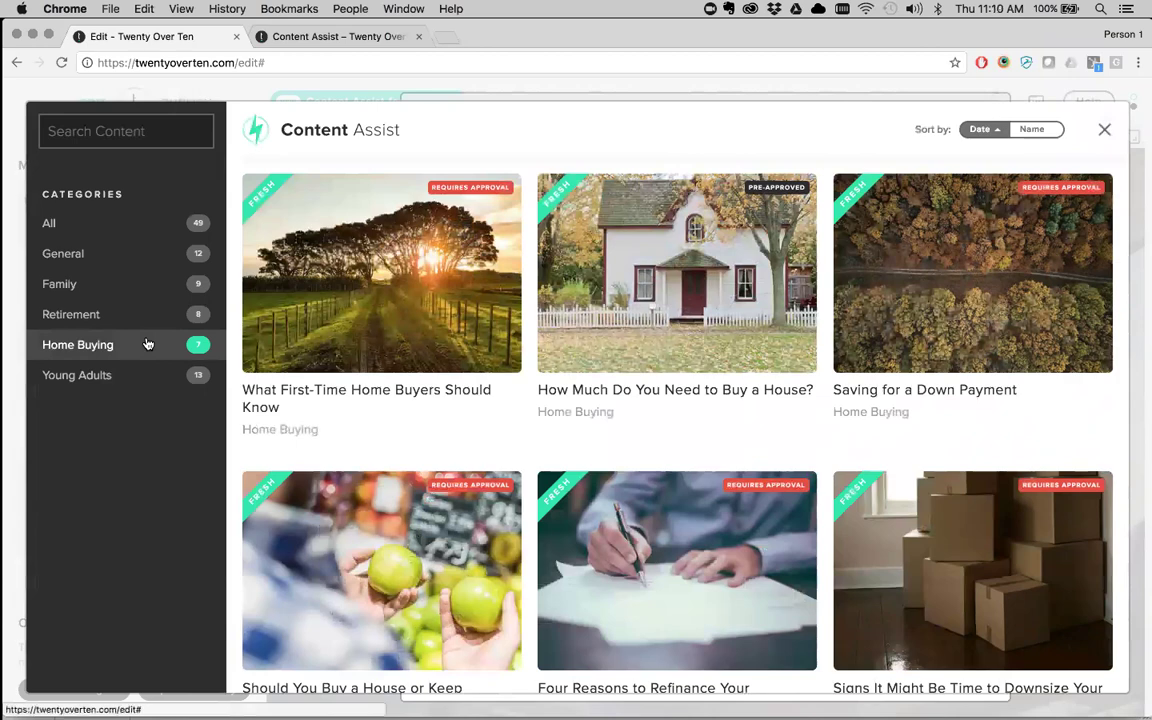
mouse_move(620, 328)
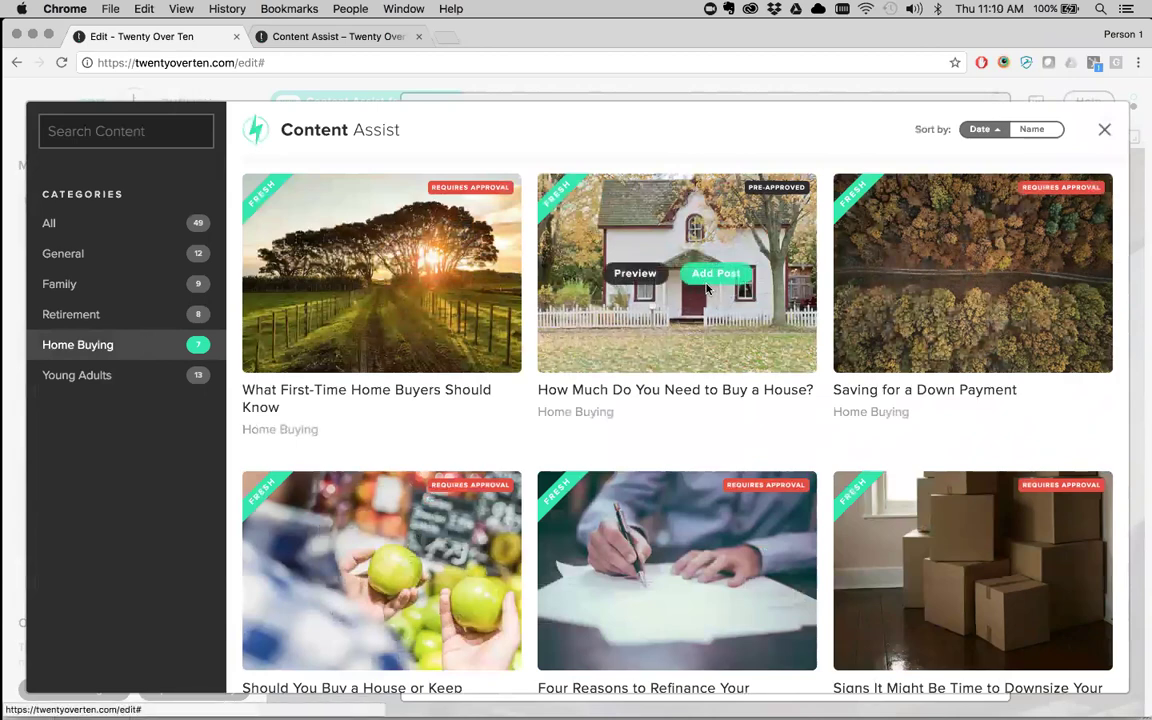
left_click(718, 285)
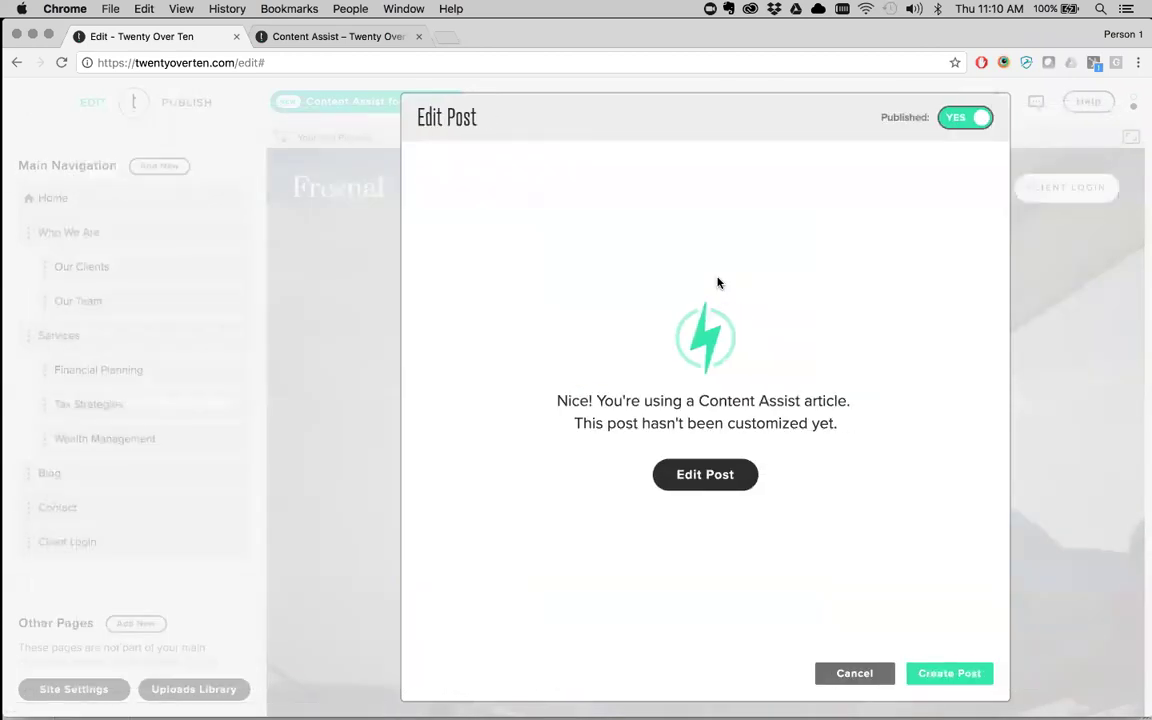
left_click(686, 473)
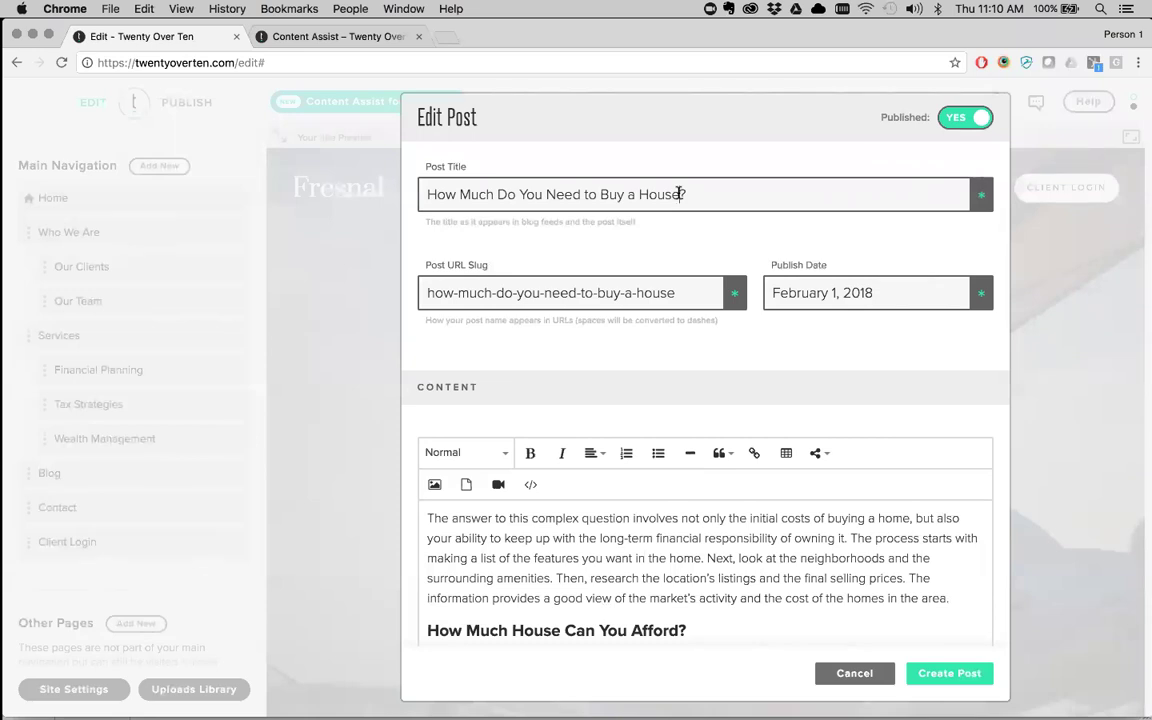
Step: Extend the post title to "How Much Do You Need to Buy a House in Columbus, OH?" and check the end of its URL slug
left_click(679, 194)
type("in Columbus, OH")
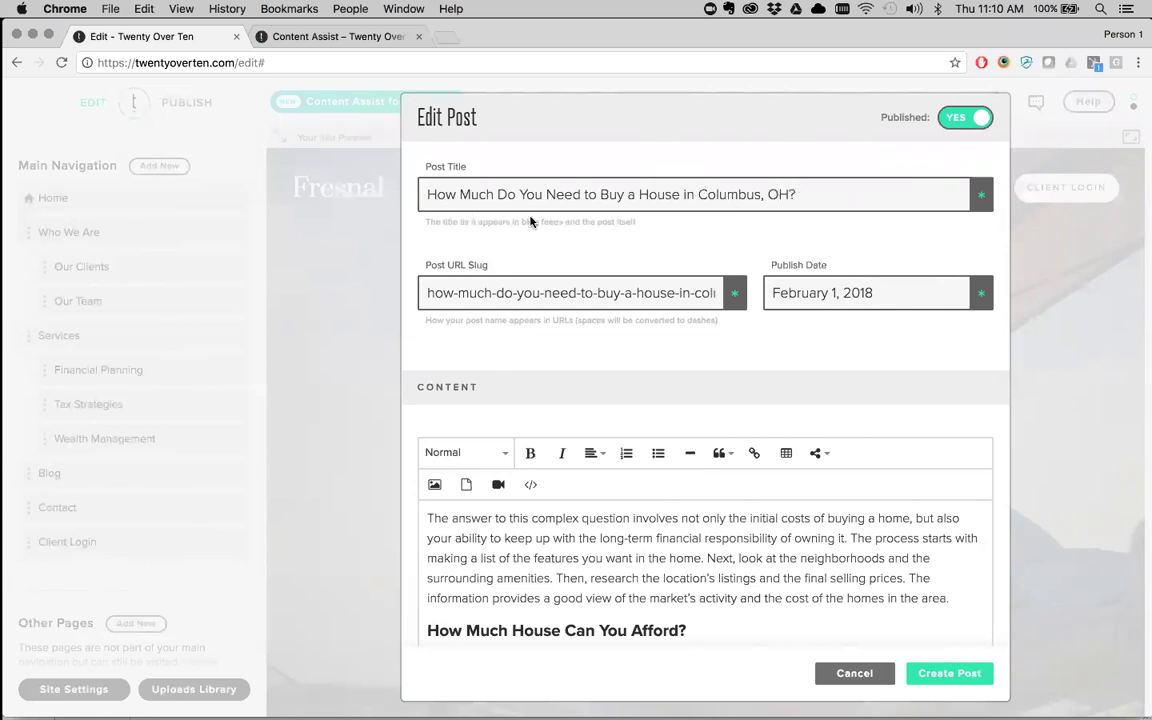
left_click(629, 293)
scroll(629, 293, "right", 2)
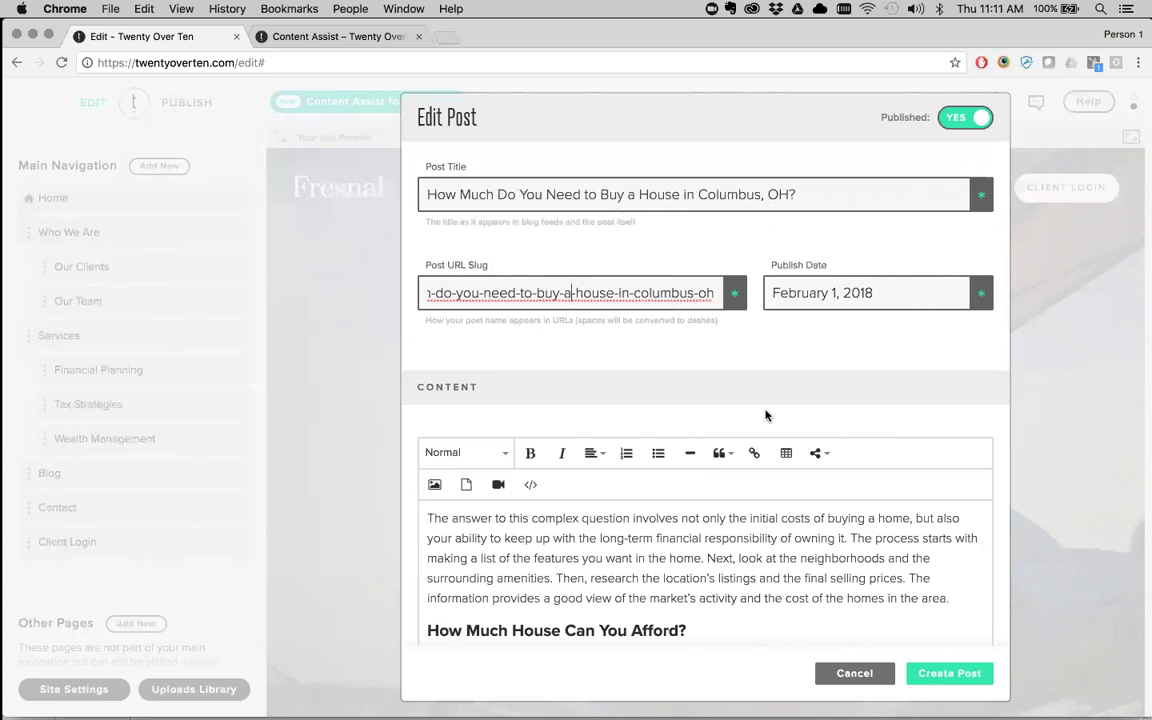
Step: Change the "Out of Pockets Costs" heading in the post content to "Typical Out of Pockets Costs in the Columbus Area"
scroll(740, 378, "down", 5)
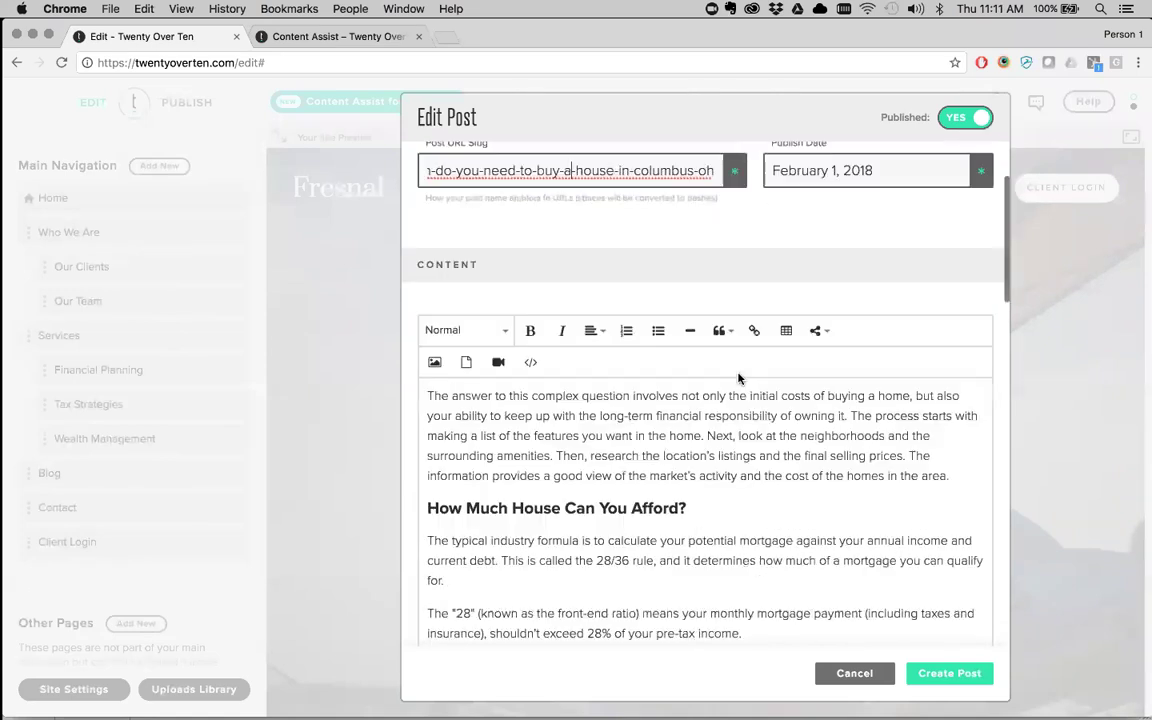
scroll(738, 378, "down", 3)
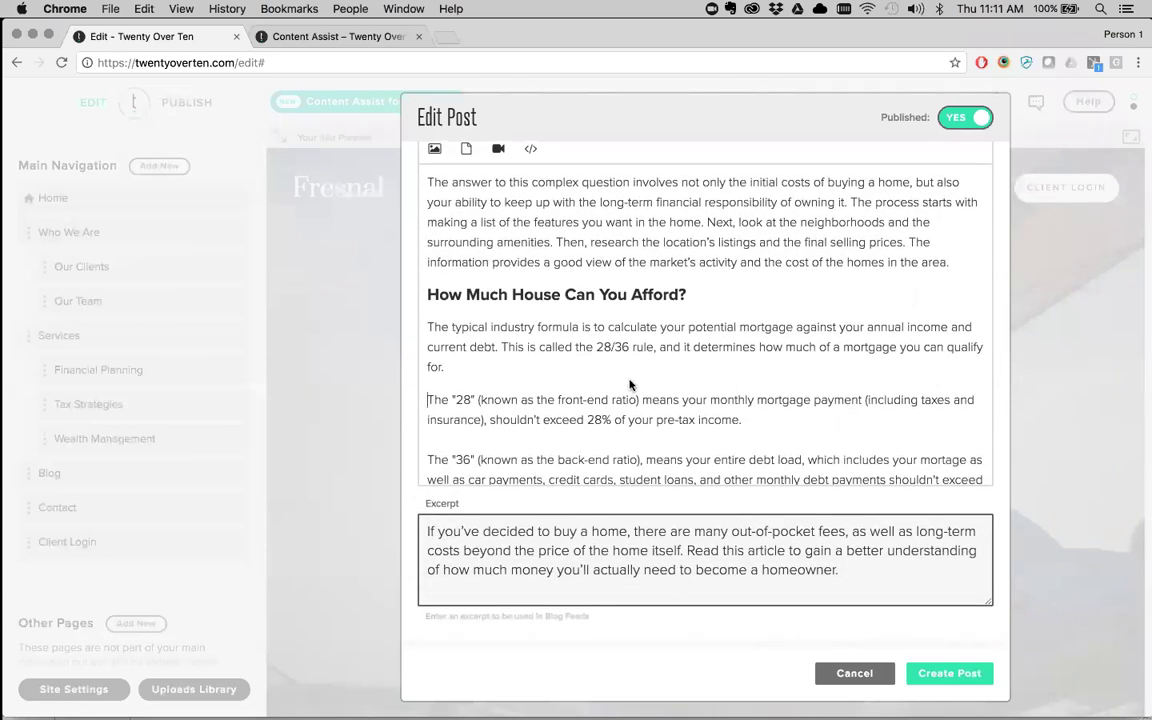
scroll(630, 385, "down", 6)
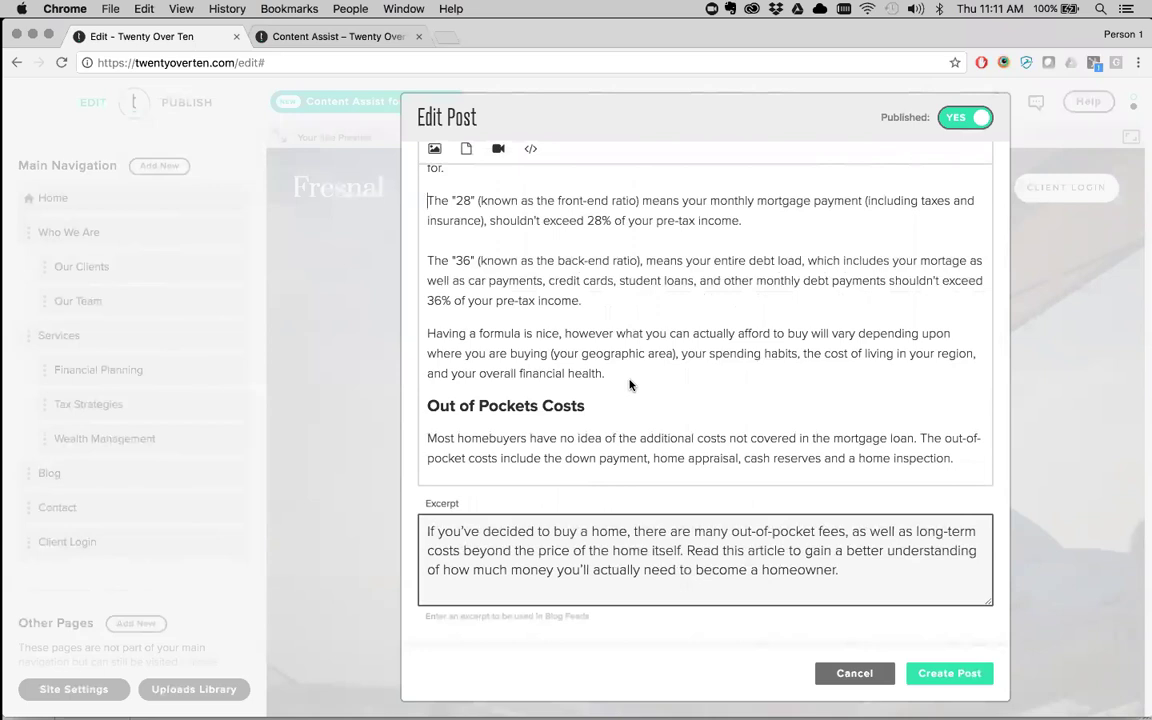
left_click(427, 408)
type("Typical")
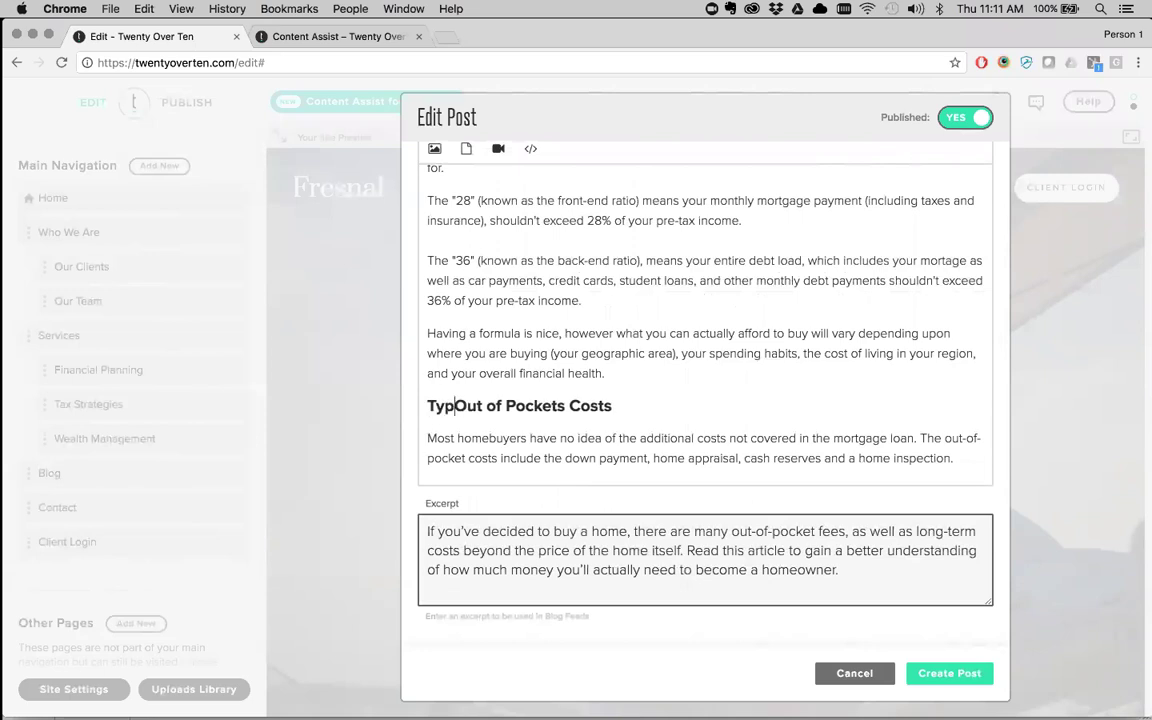
left_click(675, 407)
type("in colu")
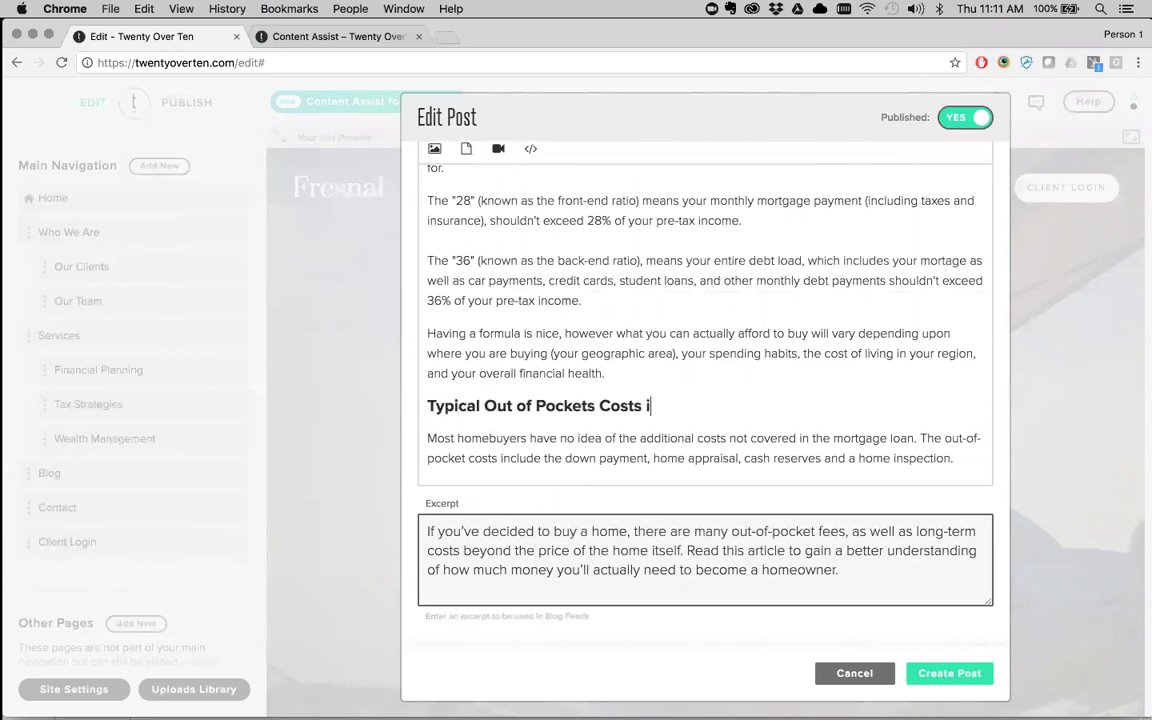
key("BackSpace")
key("BackSpace")
key("BackSpace")
key("BackSpace")
type("the Colubmus")
key("BackSpace")
key("BackSpace")
key("BackSpace")
key("BackSpace")
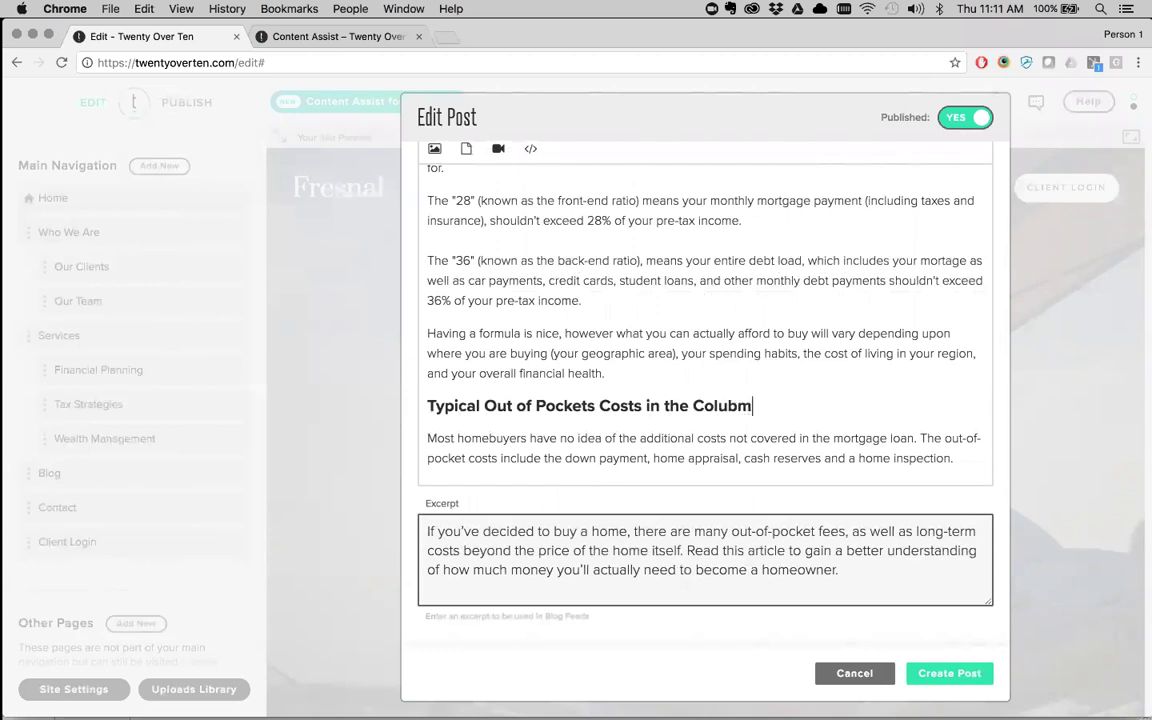
type("mbus area")
key("BackSpace")
key("BackSpace")
key("BackSpace")
key("BackSpace")
type("Area")
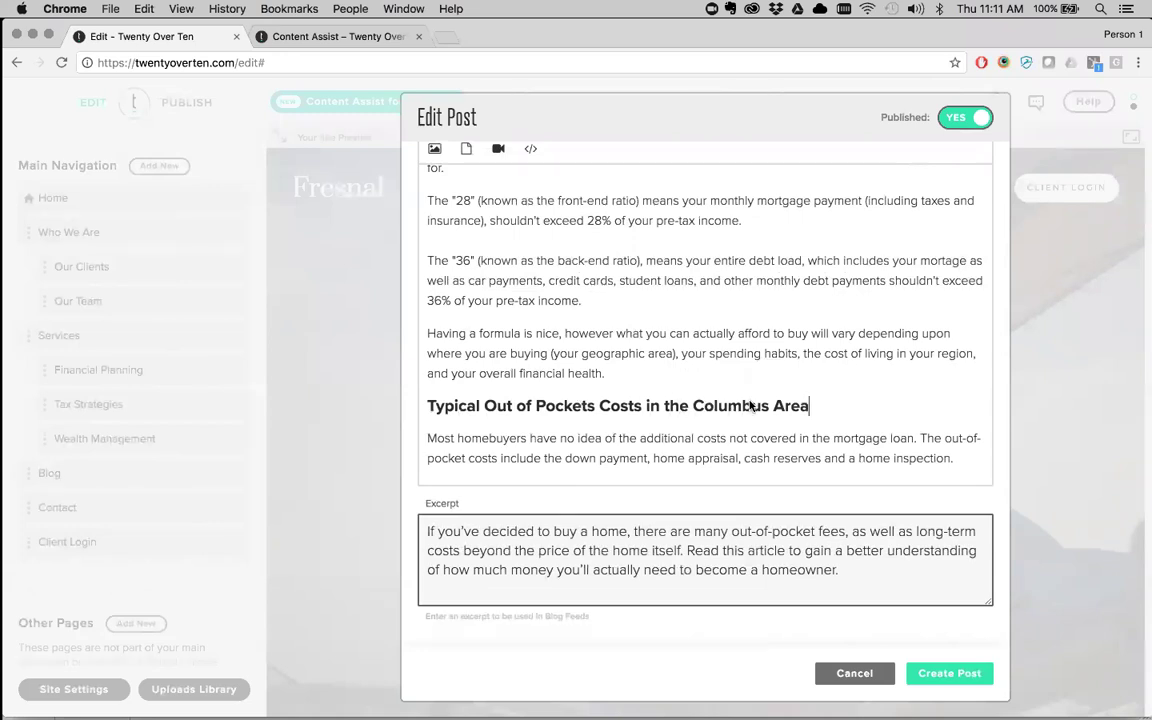
Step: Insert "The average home price in Columbus in 2017 was $250,000." at the start of the first paragraph under Total Cash Needed
scroll(671, 404, "down", 10)
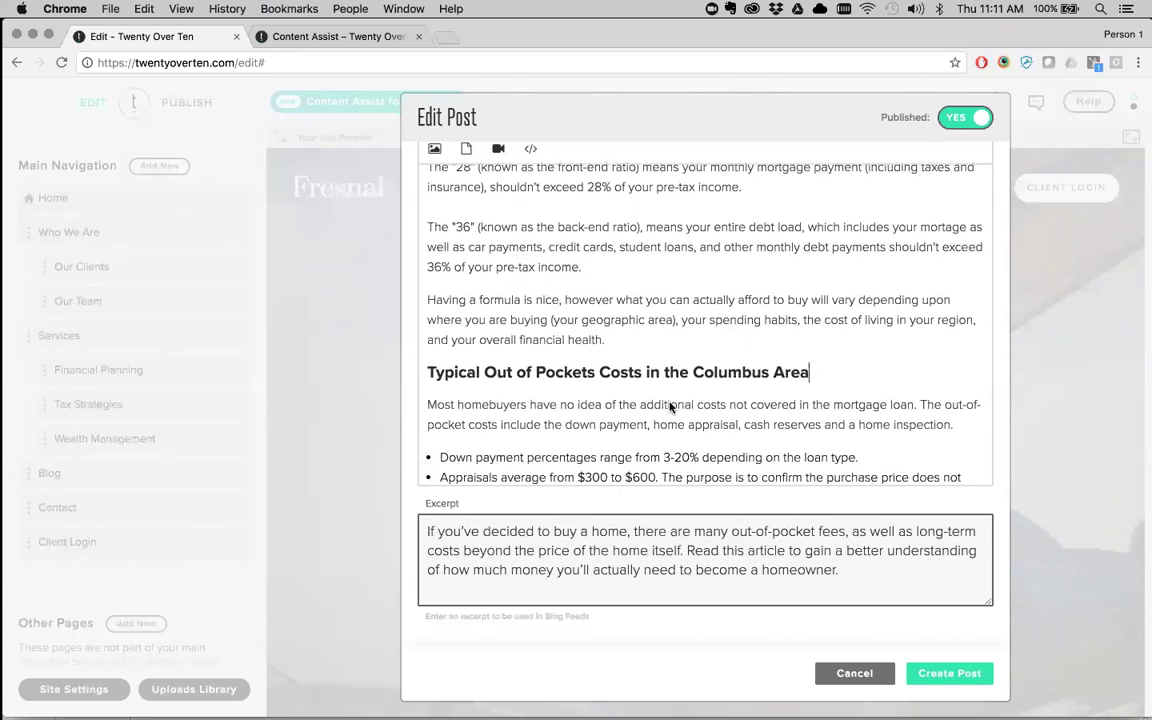
scroll(671, 406, "down", 1)
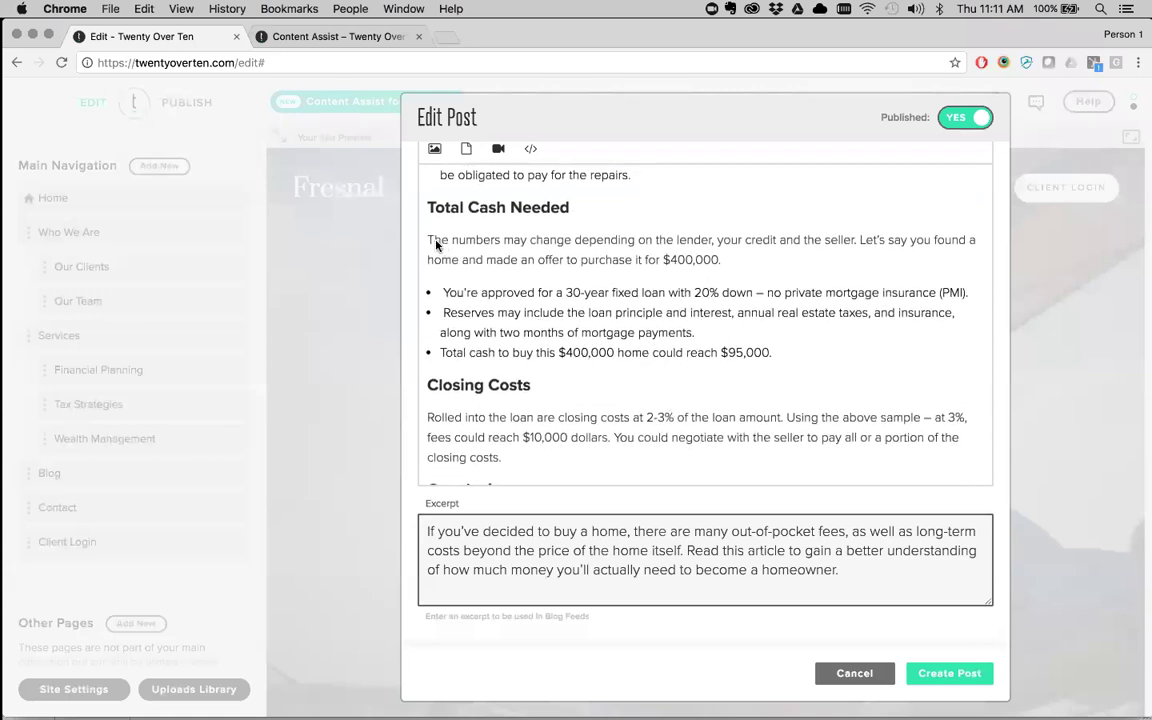
type("The average home ")
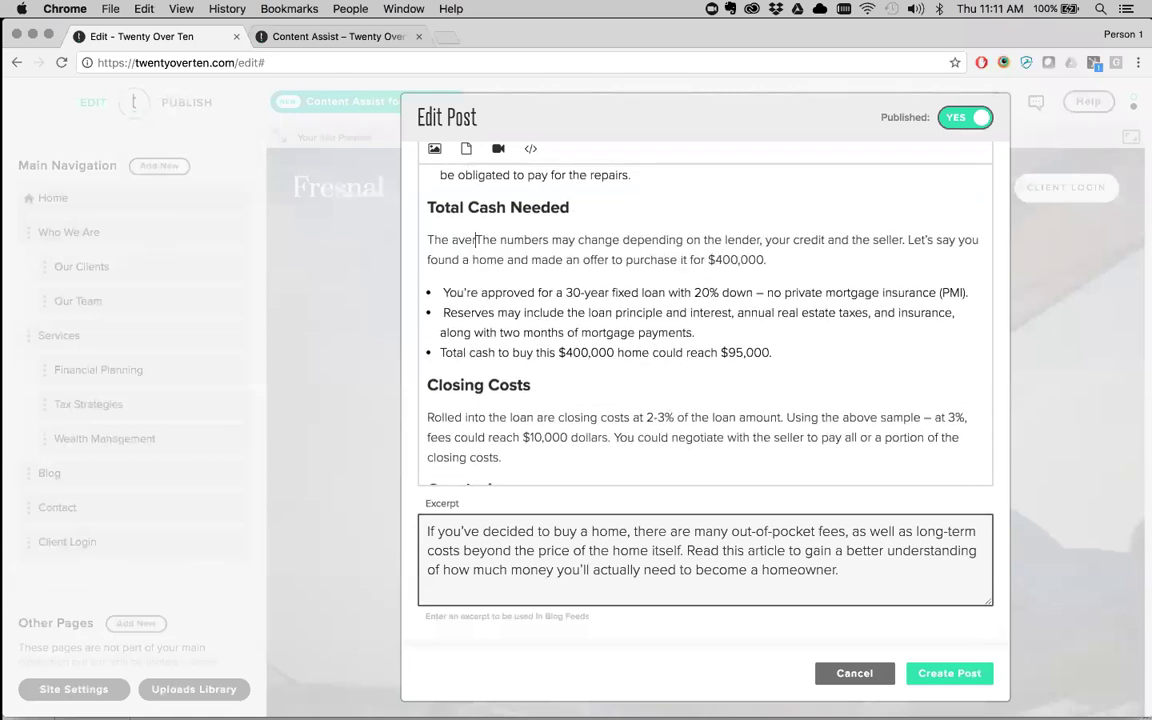
type("price ")
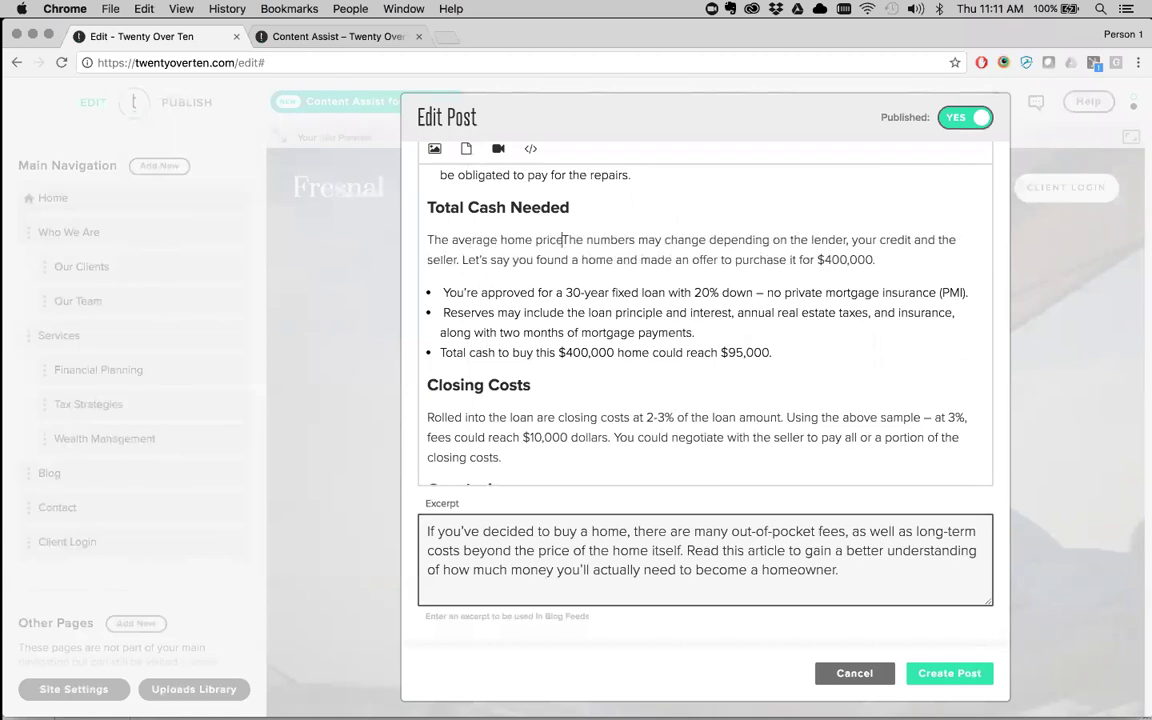
type("in Col")
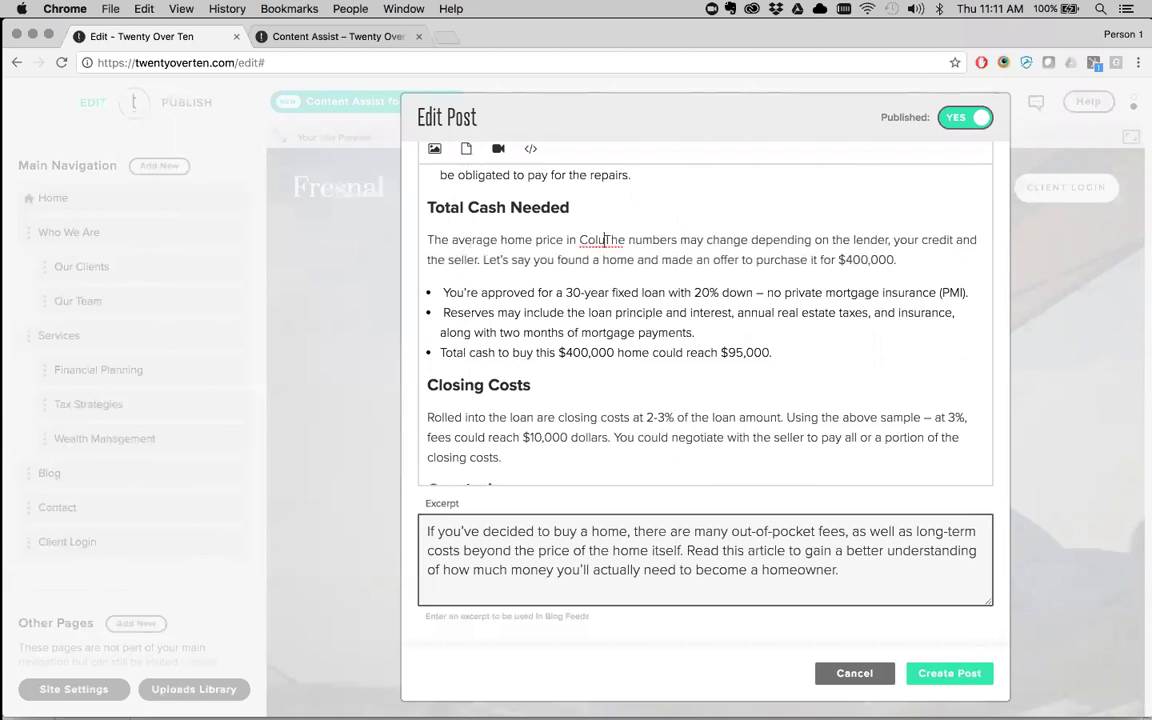
type("u")
key("BackSpace")
key("BackSpace")
type("bus in ")
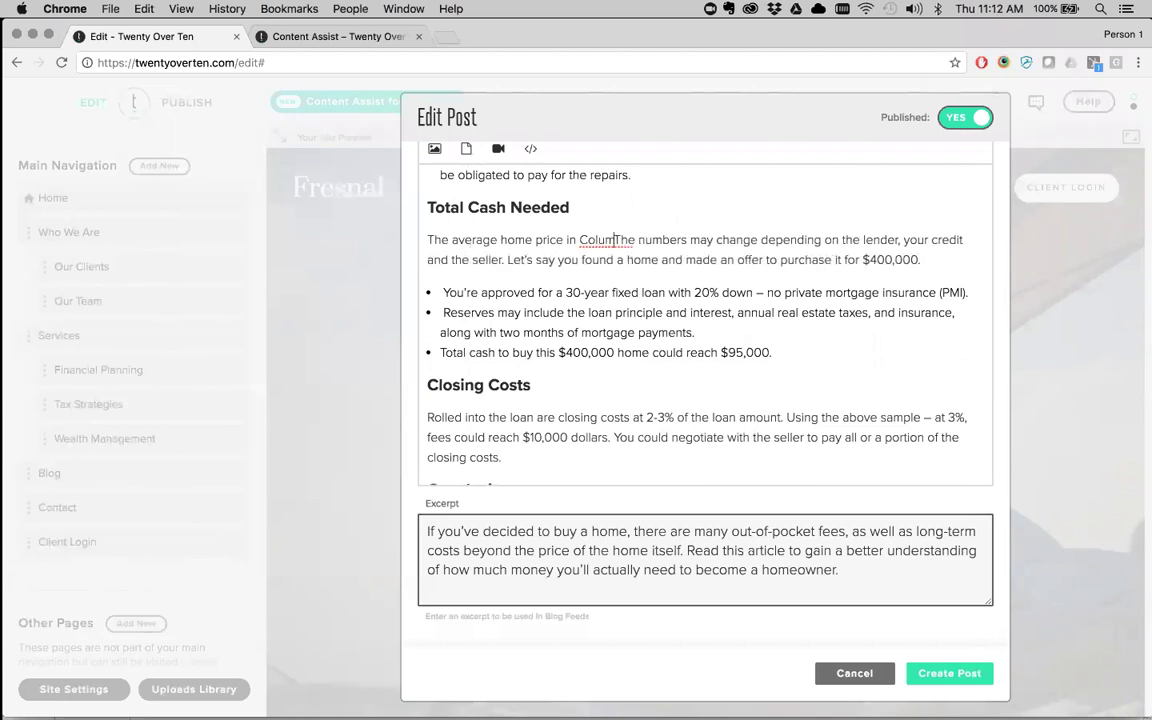
type("2017 was $")
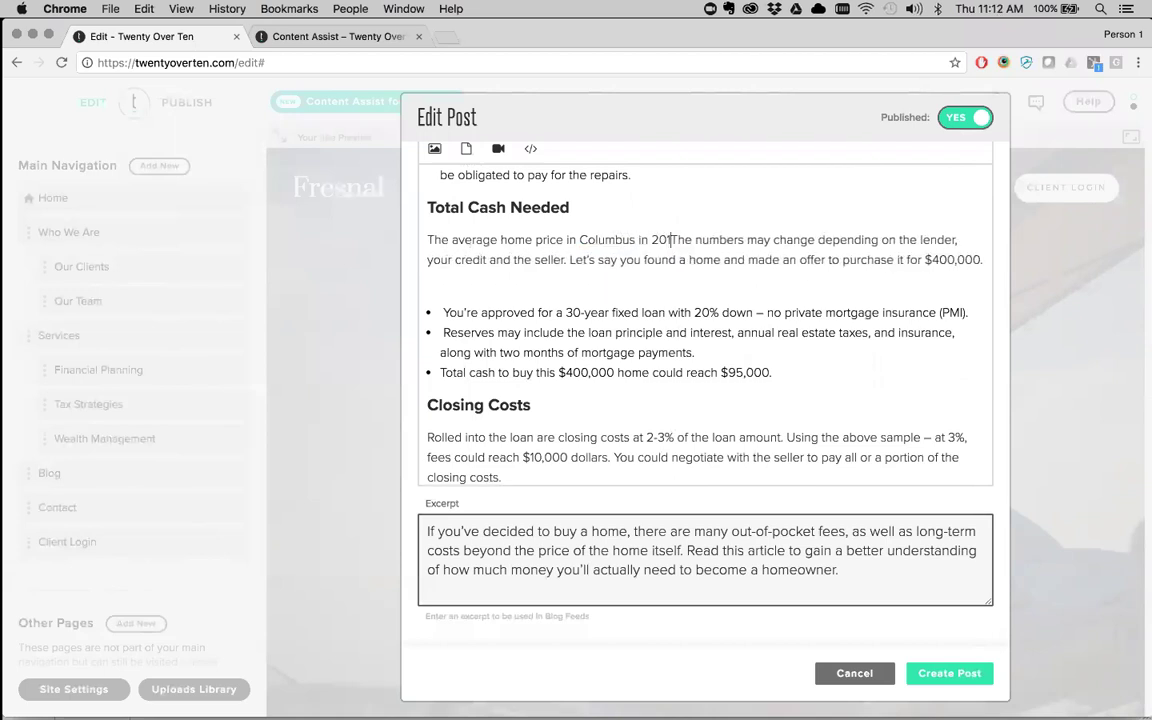
type("250,000")
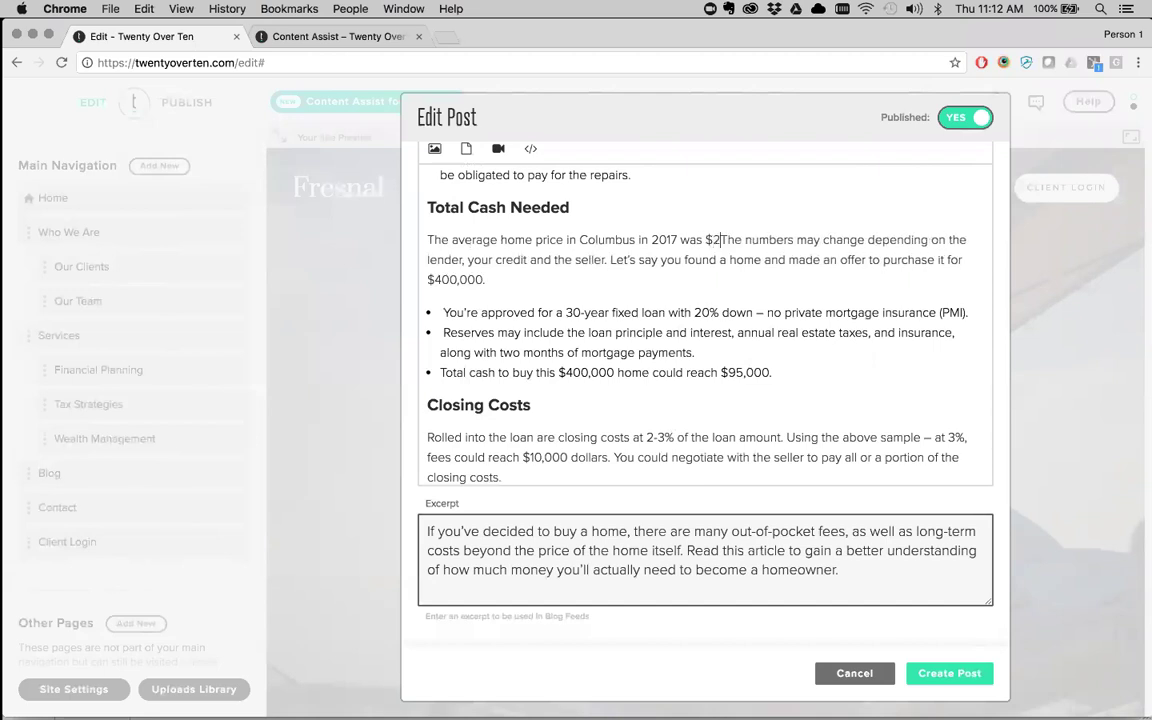
type(".")
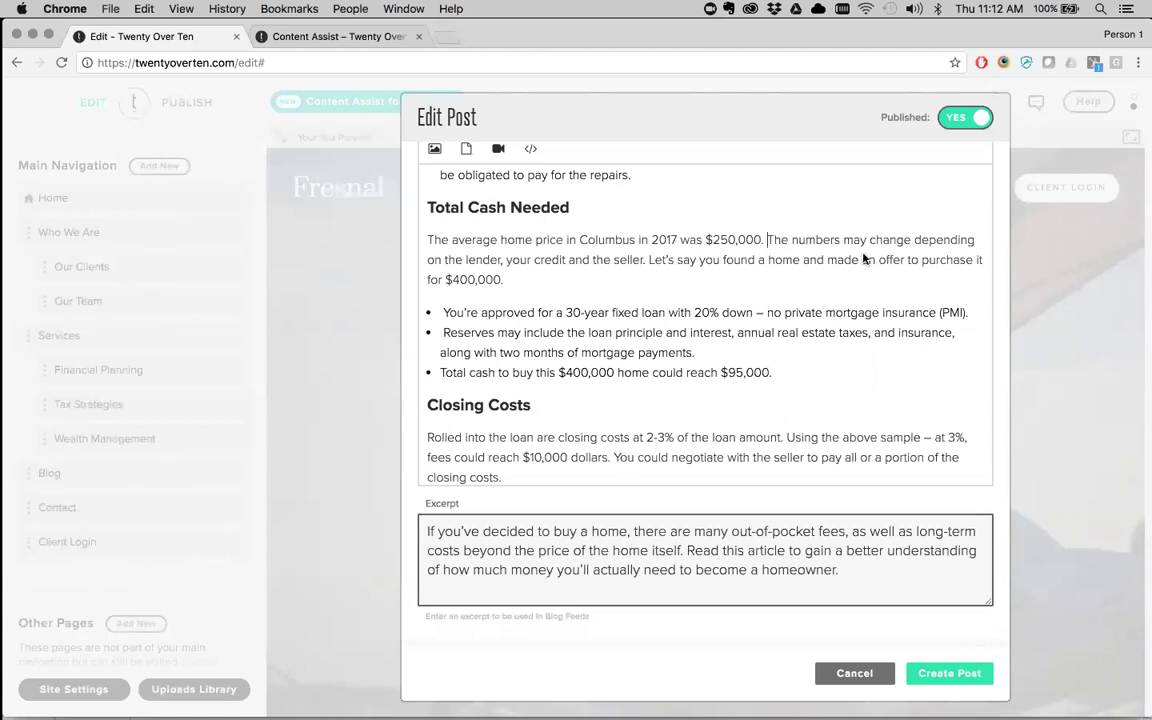
Step: Review the article's cash, closing cost and conclusion sections, plus its earlier paragraphs, for more places to add local details
left_click(474, 281)
scroll(513, 354, "down", 3)
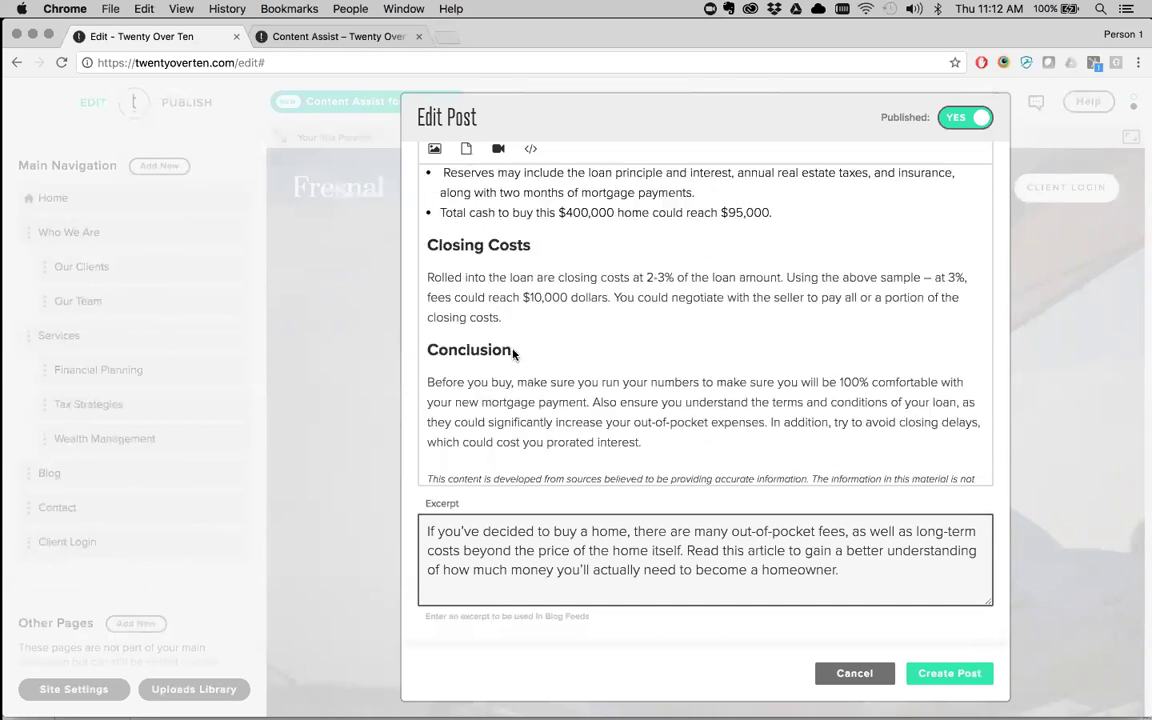
scroll(513, 354, "down", 1)
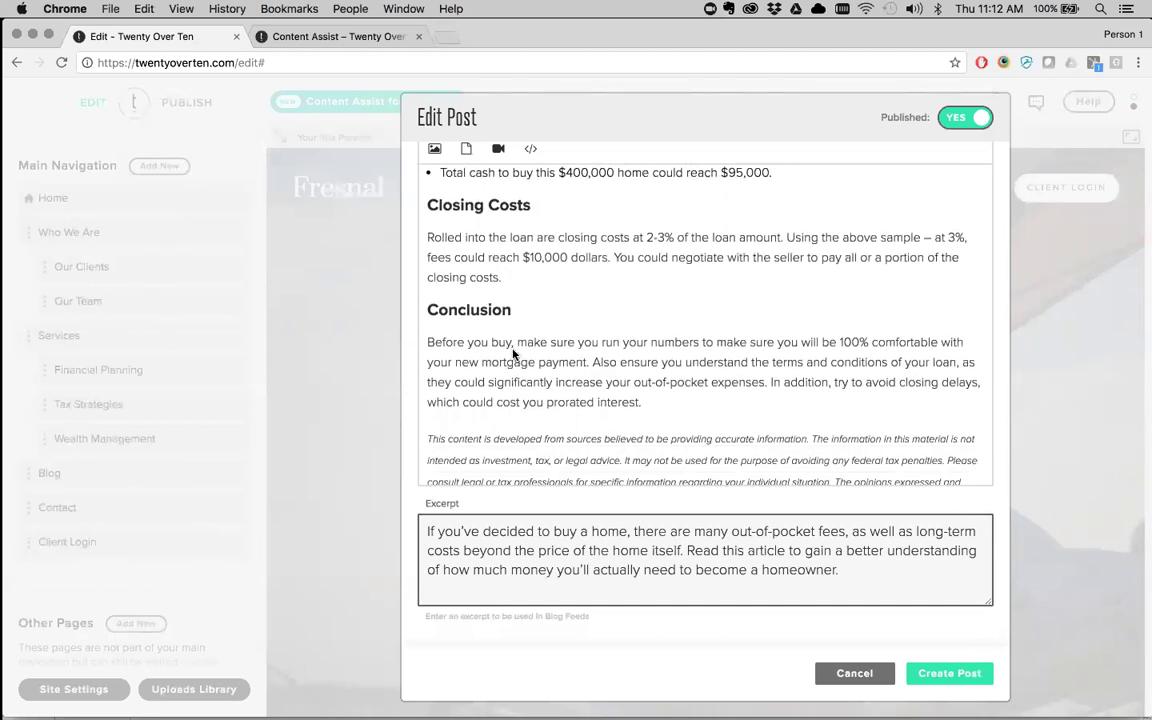
scroll(513, 354, "down", 4)
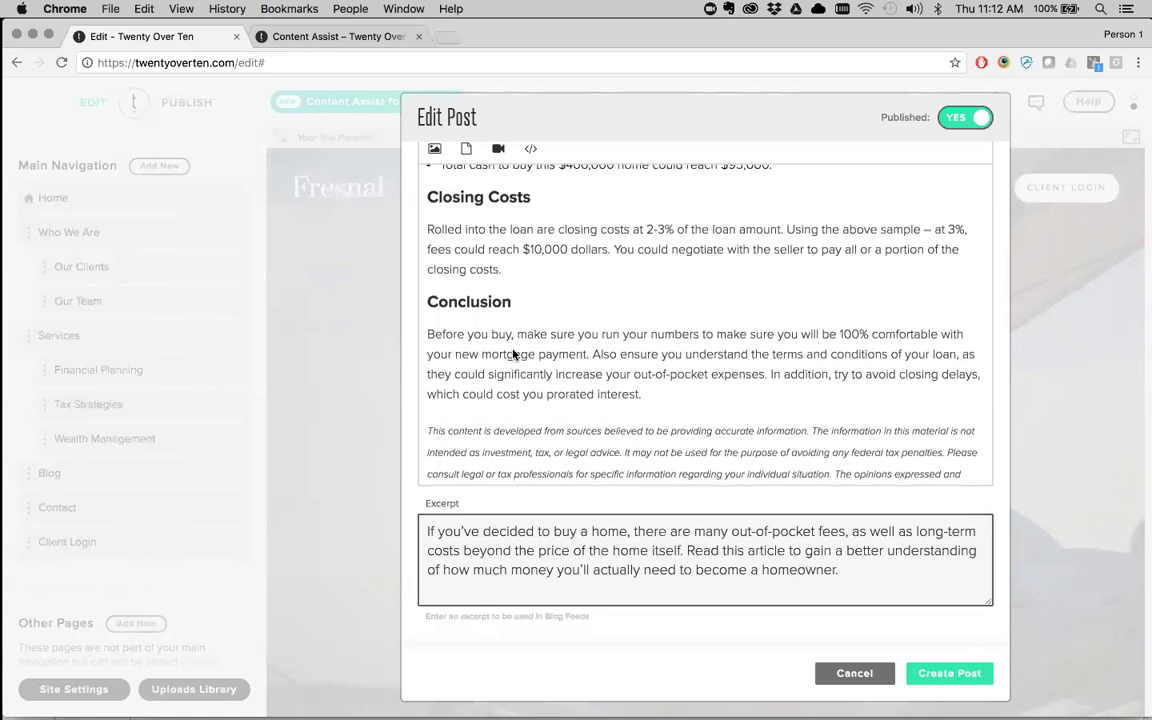
scroll(513, 354, "up", 5)
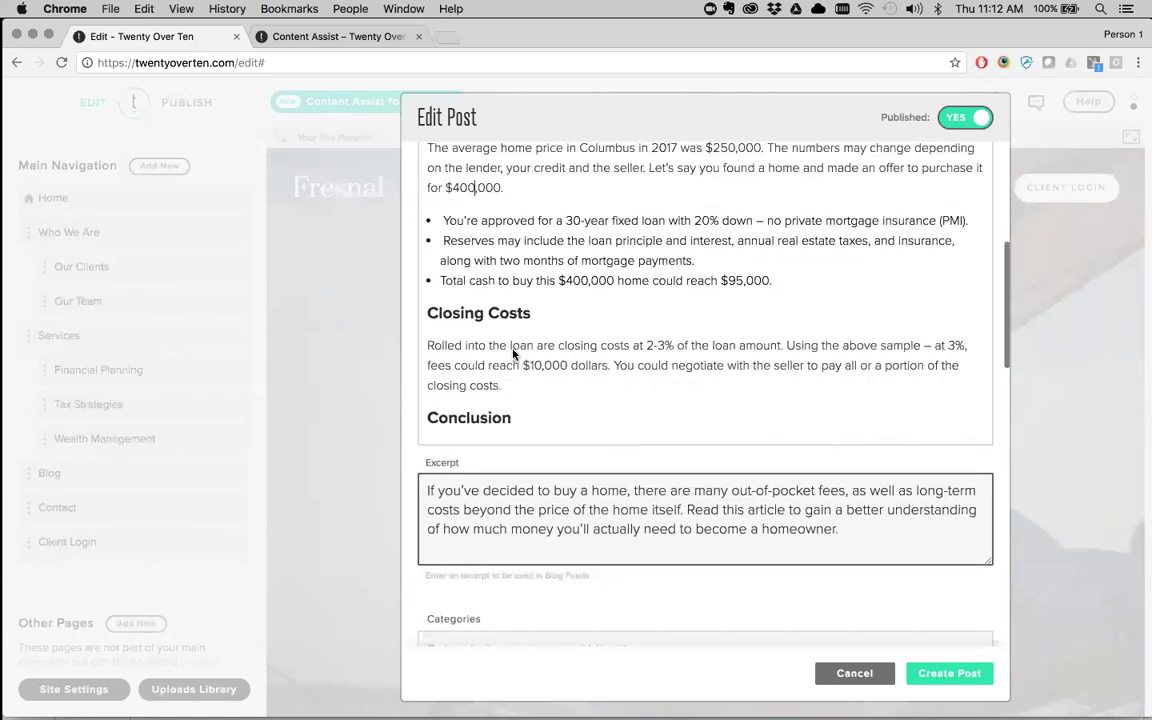
scroll(513, 354, "up", 4)
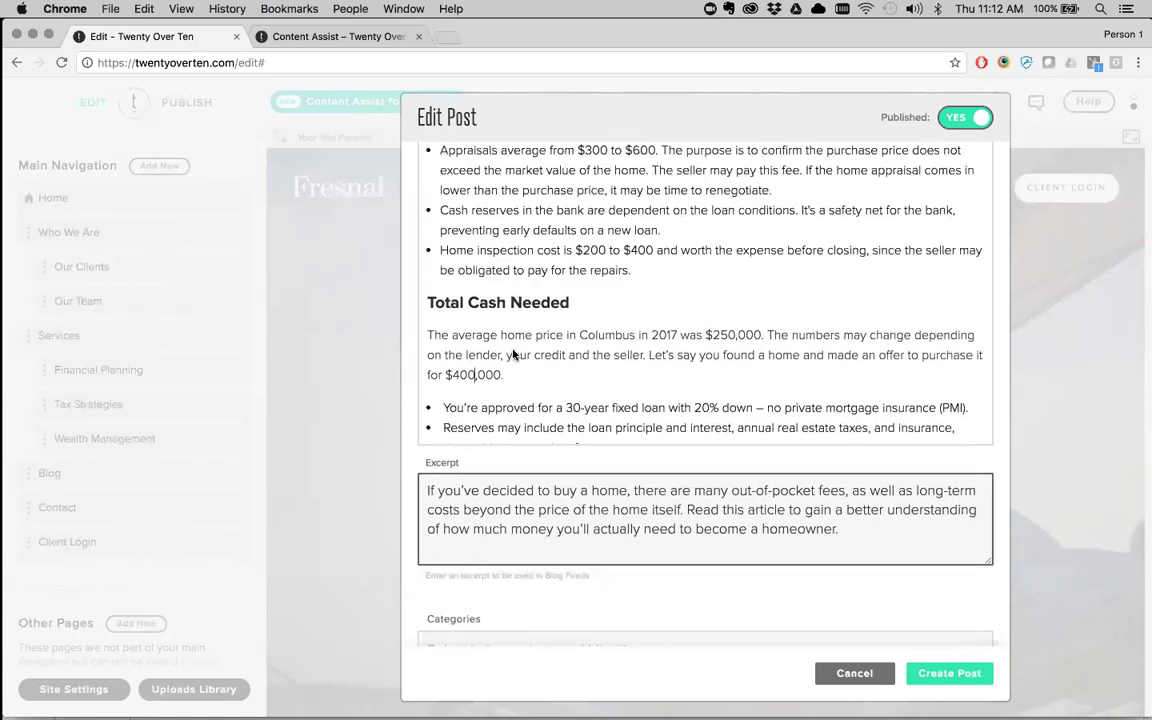
scroll(513, 354, "up", 5)
scroll(513, 354, "down", 1)
scroll(513, 354, "down", 1)
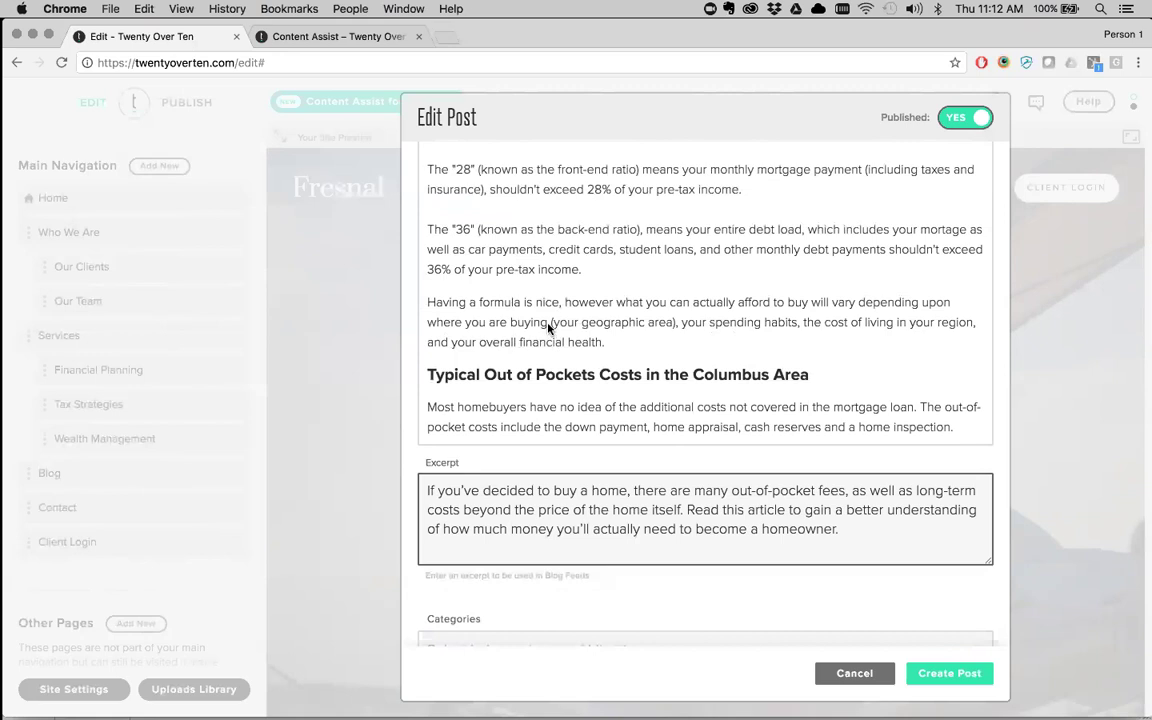
Step: In the "Having a formula is nice" paragraph, replace "where you are buying" with "which suburb in Columbus you are buying"
left_click_drag(549, 328, 465, 327)
key("BackSpace")
key("BackSpace")
key("BackSpace")
key("BackSpace")
key("BackSpace")
key("BackSpace")
key("BackSpace")
type("what")
key("BackSpace")
key("BackSpace")
key("BackSpace")
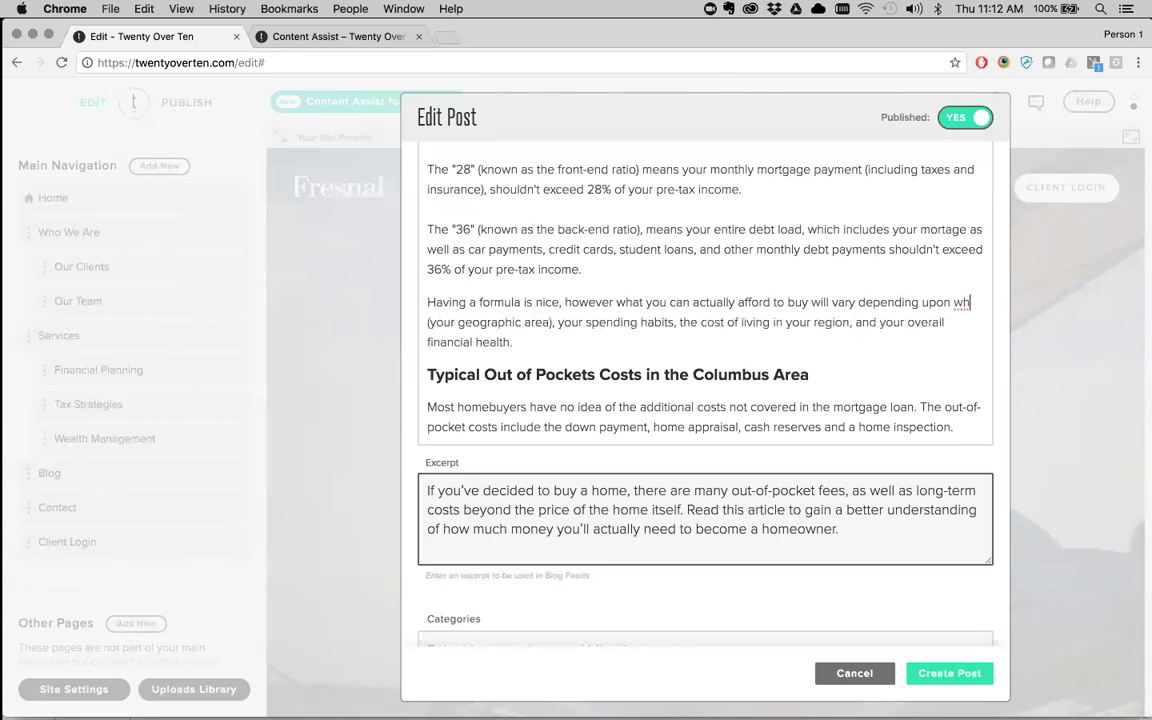
type("hich sub")
type("urb in Colu")
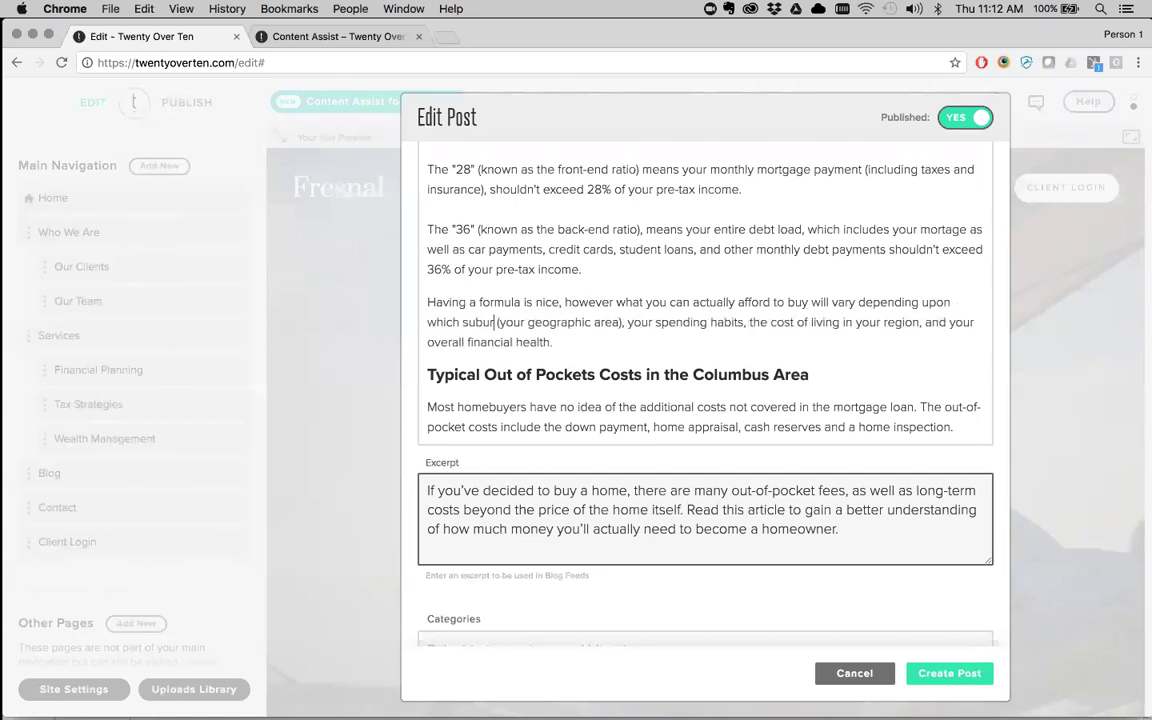
type("mbus you a")
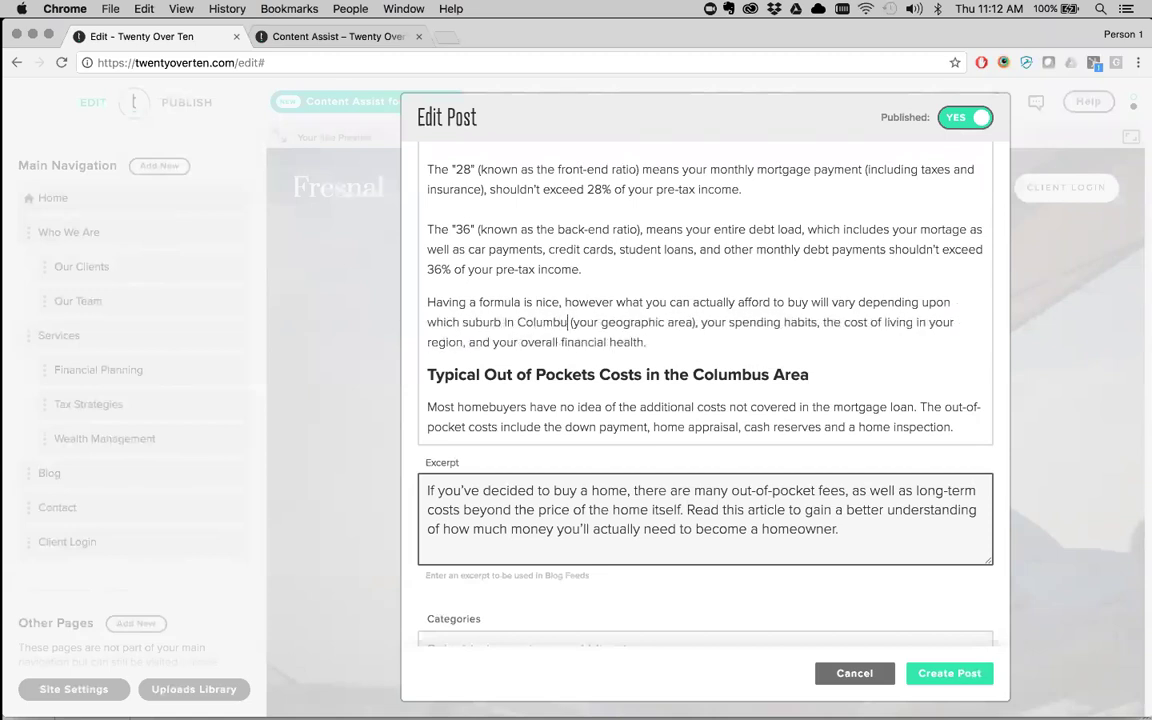
type("re bu")
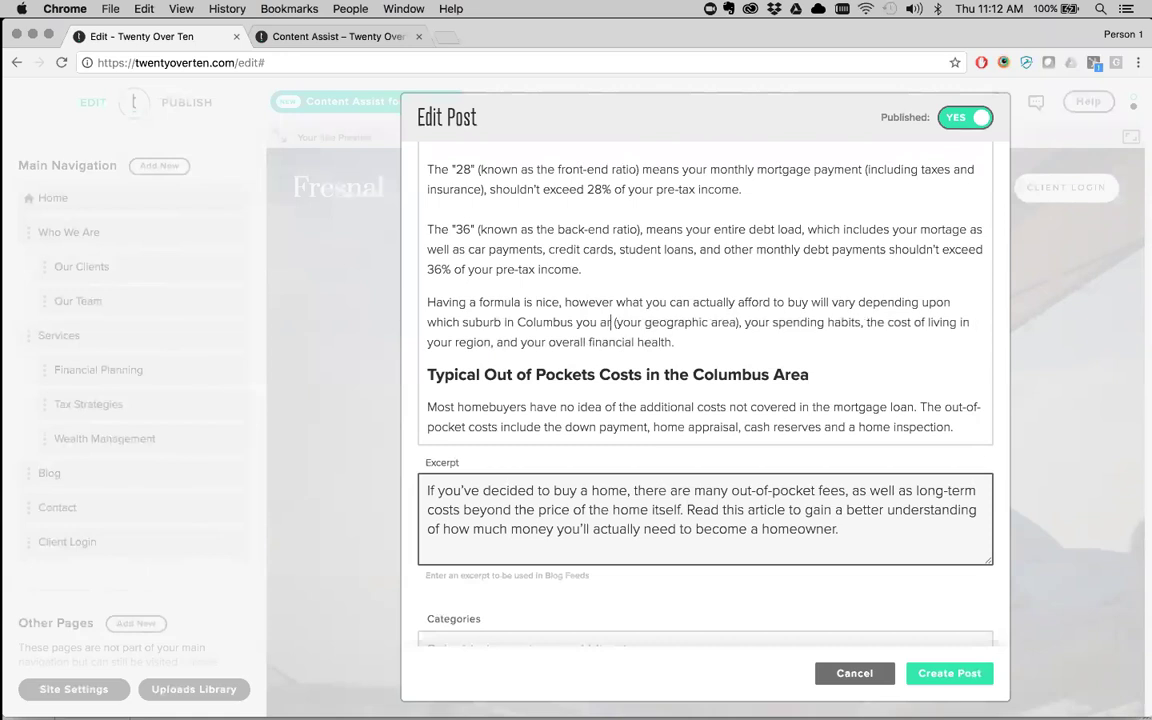
type("ying ")
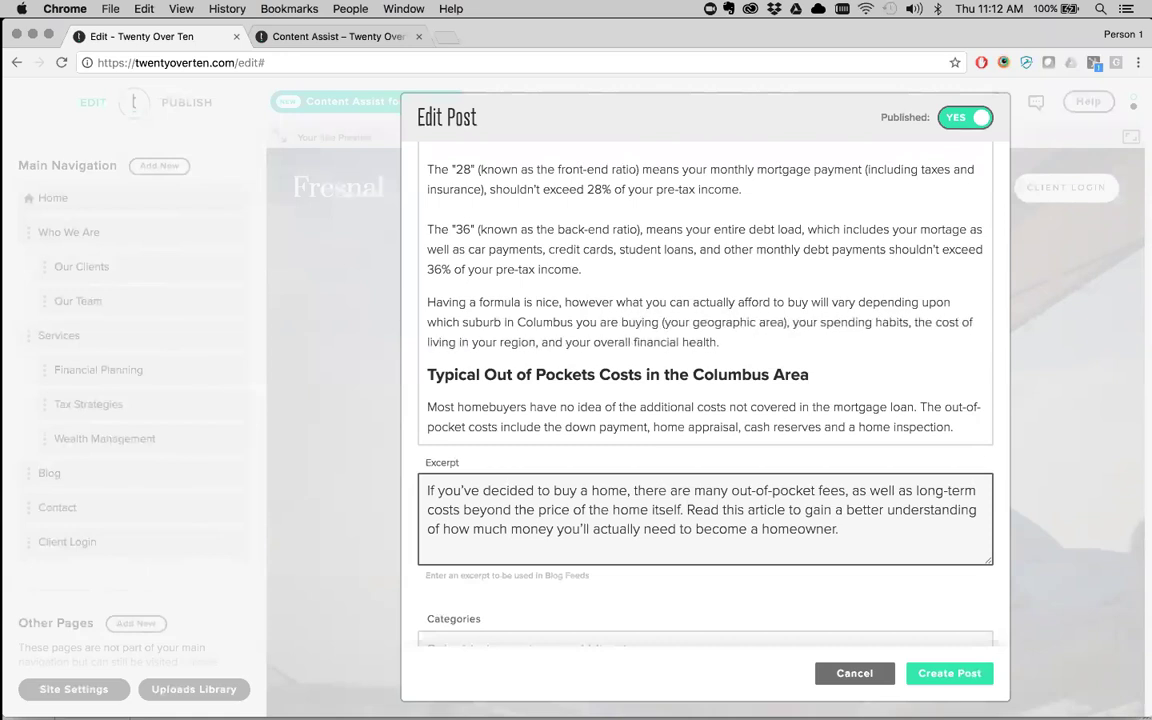
Step: Remove "(your geographic area)" and "the cost of living in your region," from the "Having a formula is nice" paragraph
type(",")
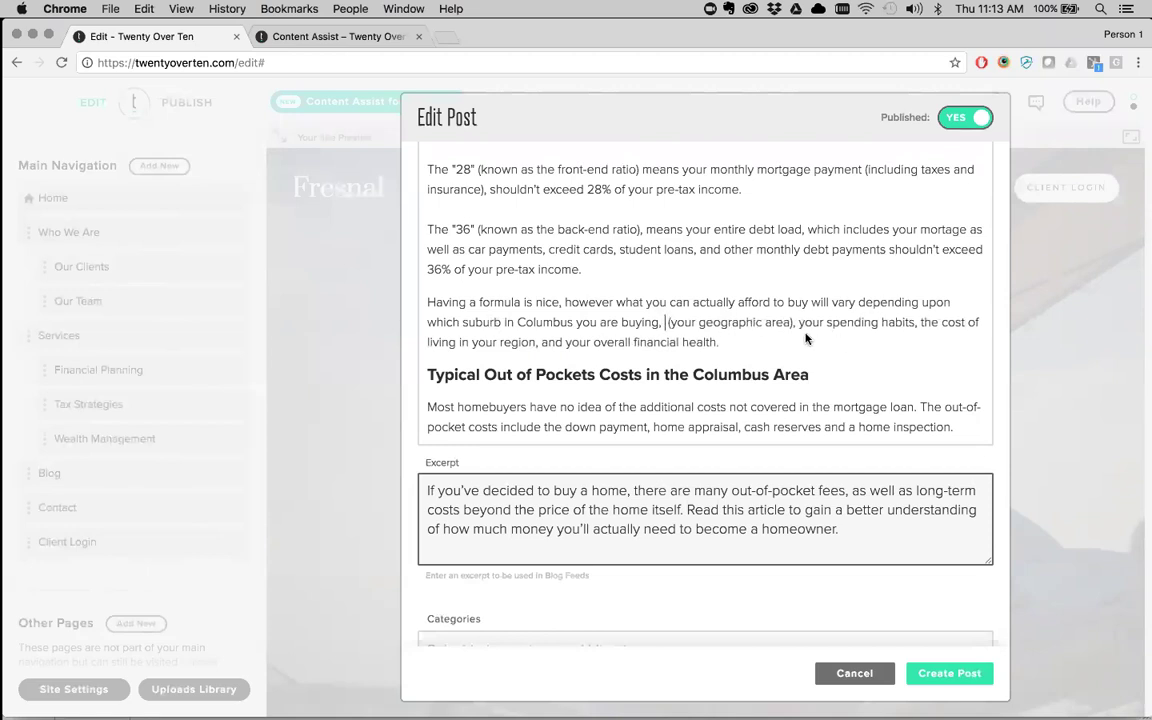
left_click_drag(793, 330, 667, 324)
key("BackSpace")
key("BackSpace")
key("BackSpace")
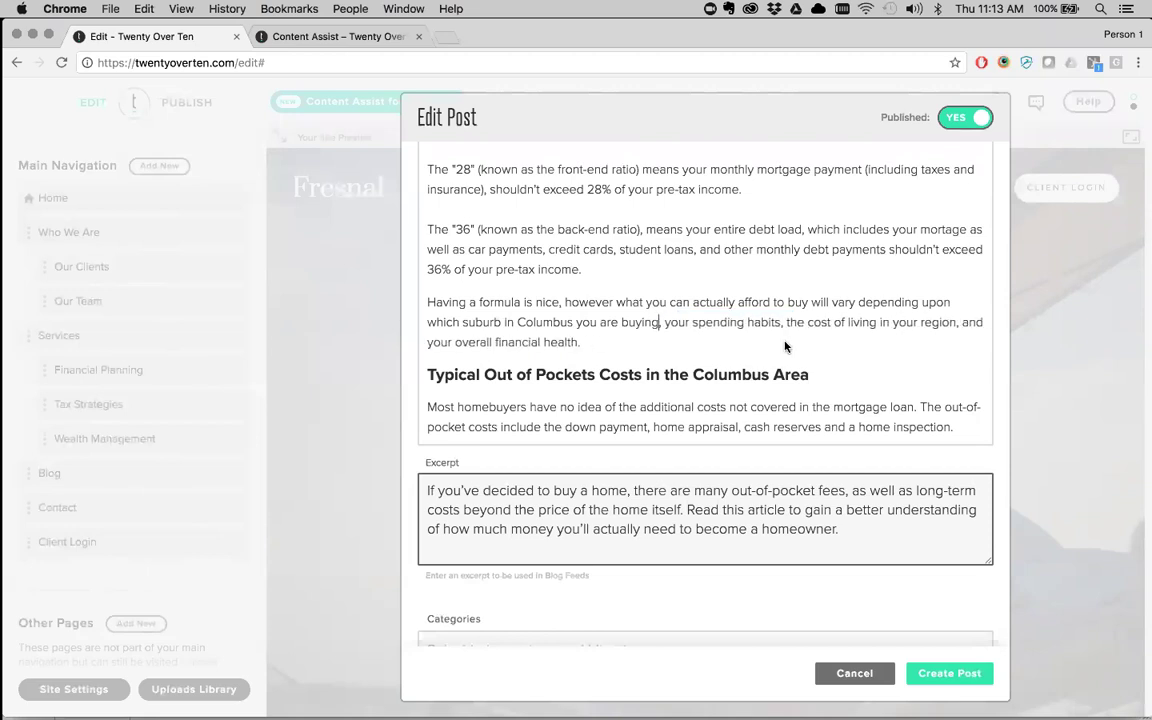
left_click_drag(955, 326, 787, 322)
key("BackSpace")
key("BackSpace")
key("BackSpace")
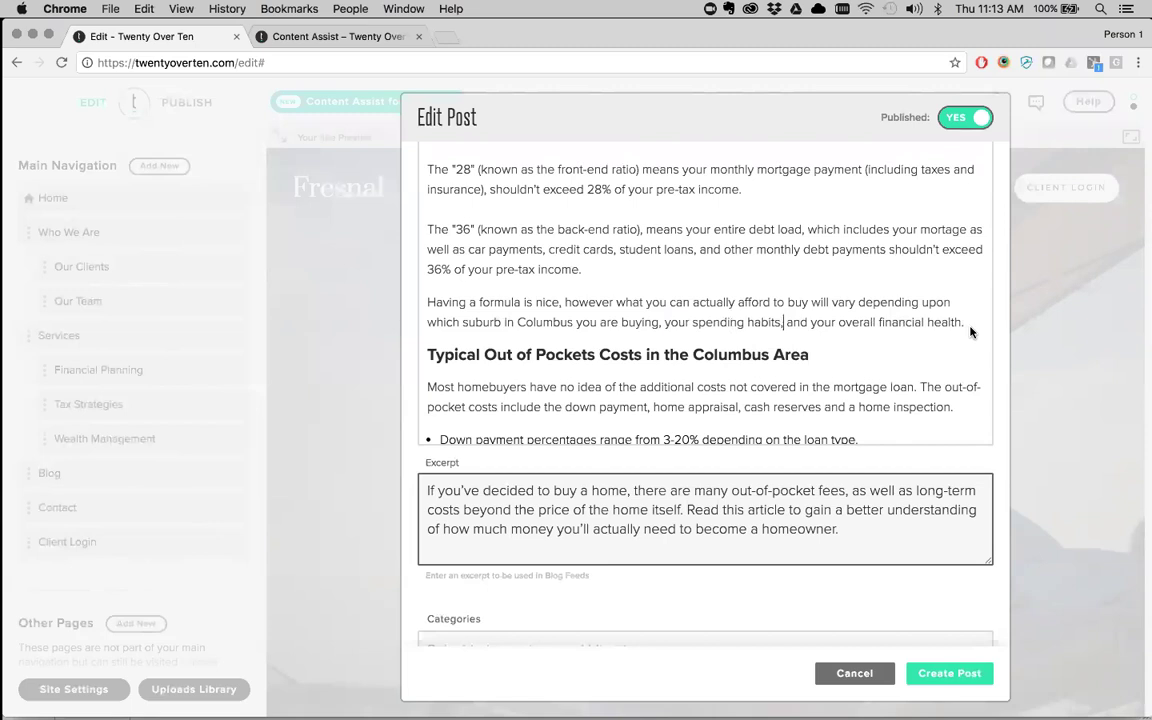
Step: Append "Currently, it seems the most popular housing market is in Dublin, so for instance..." to the "Having a formula is nice" paragraph
type("Currently, it seems the most popular")
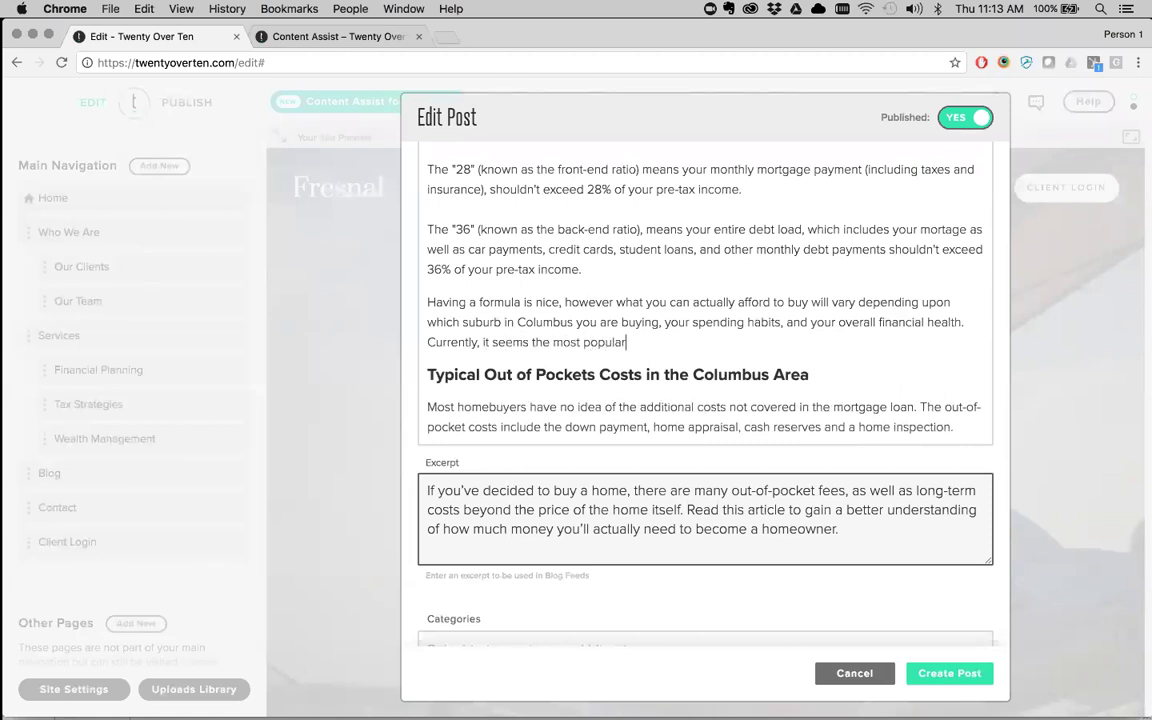
type(" housing marketi")
key("BackSpace")
key("BackSpace")
type("is in Dublin, so for instance...")
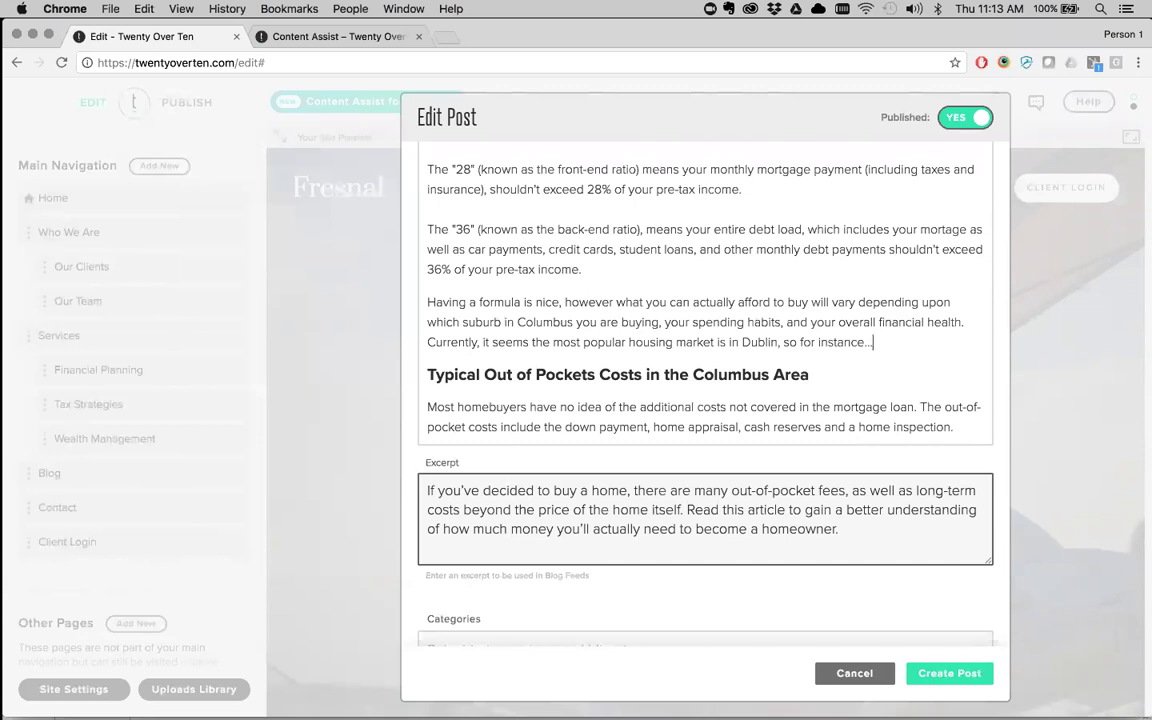
Step: Examine the "Typical Out of Pockets Costs in the Columbus Area" section and the post's excerpt
scroll(737, 274, "down", 2)
key("Down")
left_click_drag(707, 315, 427, 311)
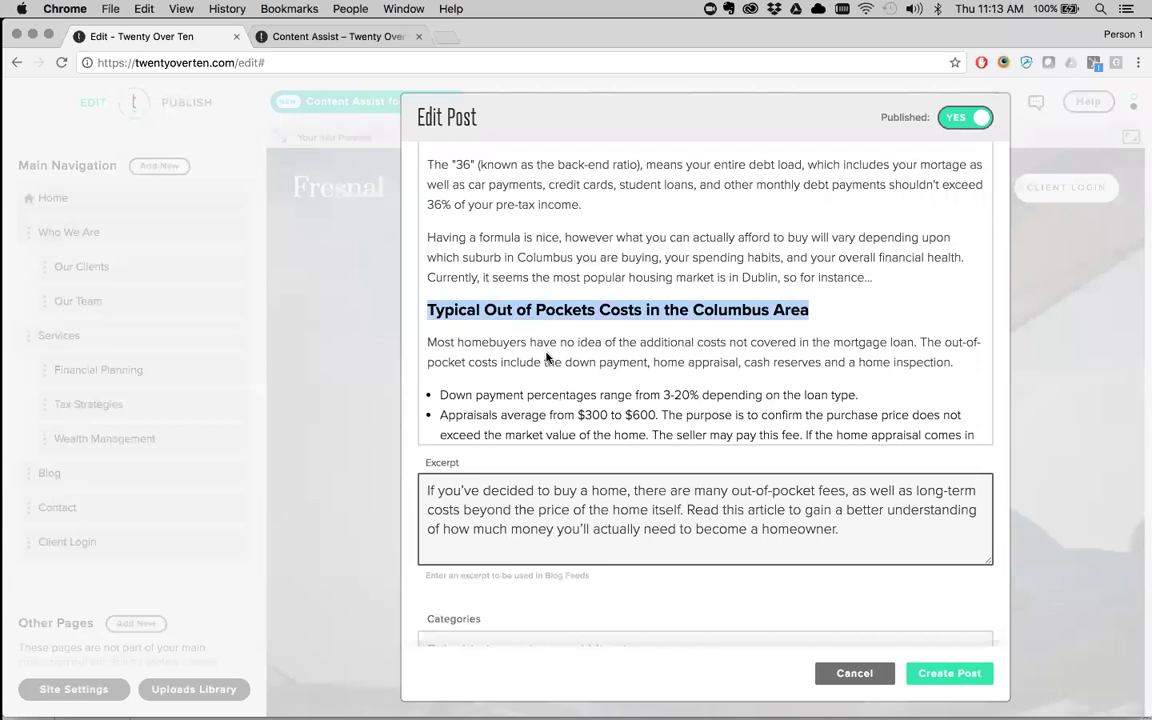
scroll(547, 357, "down", 4)
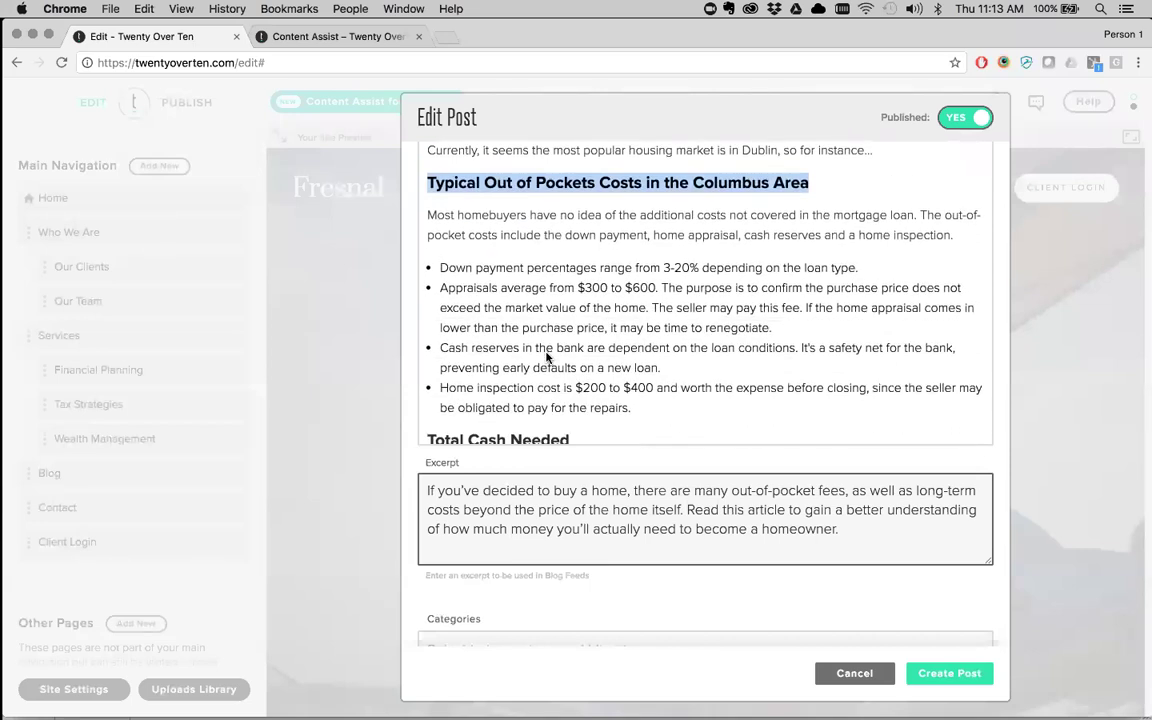
left_click(489, 528)
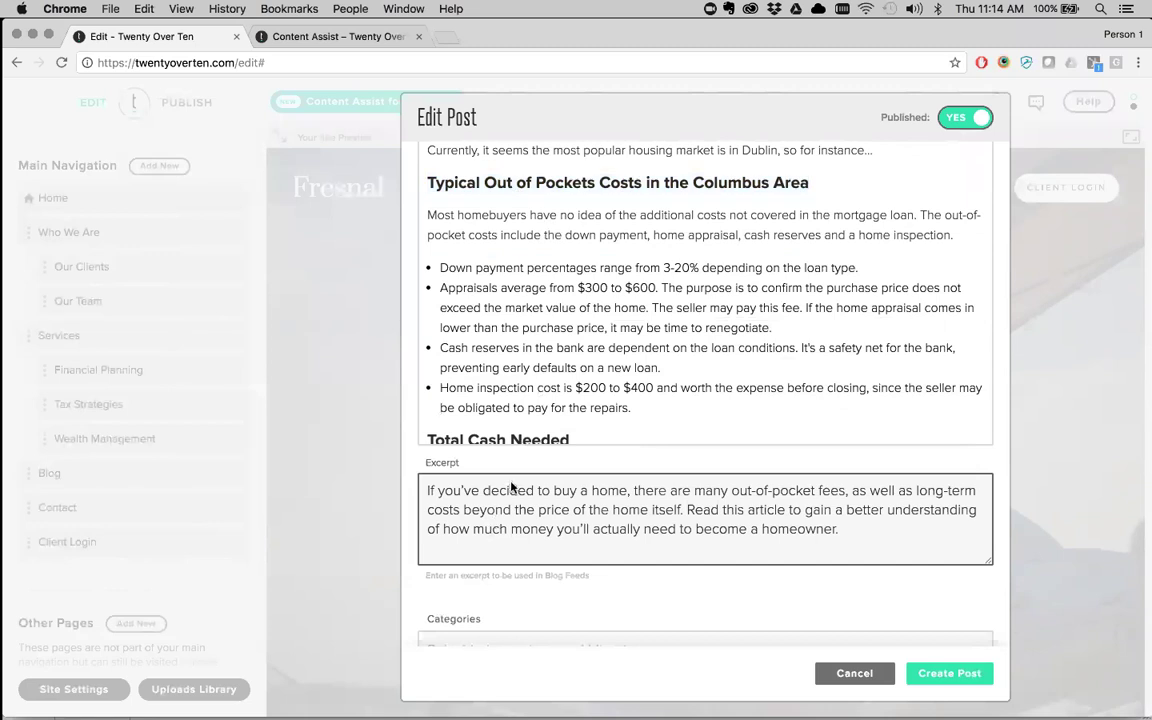
Step: Insert "The average home in Columbus, OH is now $250,000." at the start of the post's SEO description
scroll(508, 452, "down", 10)
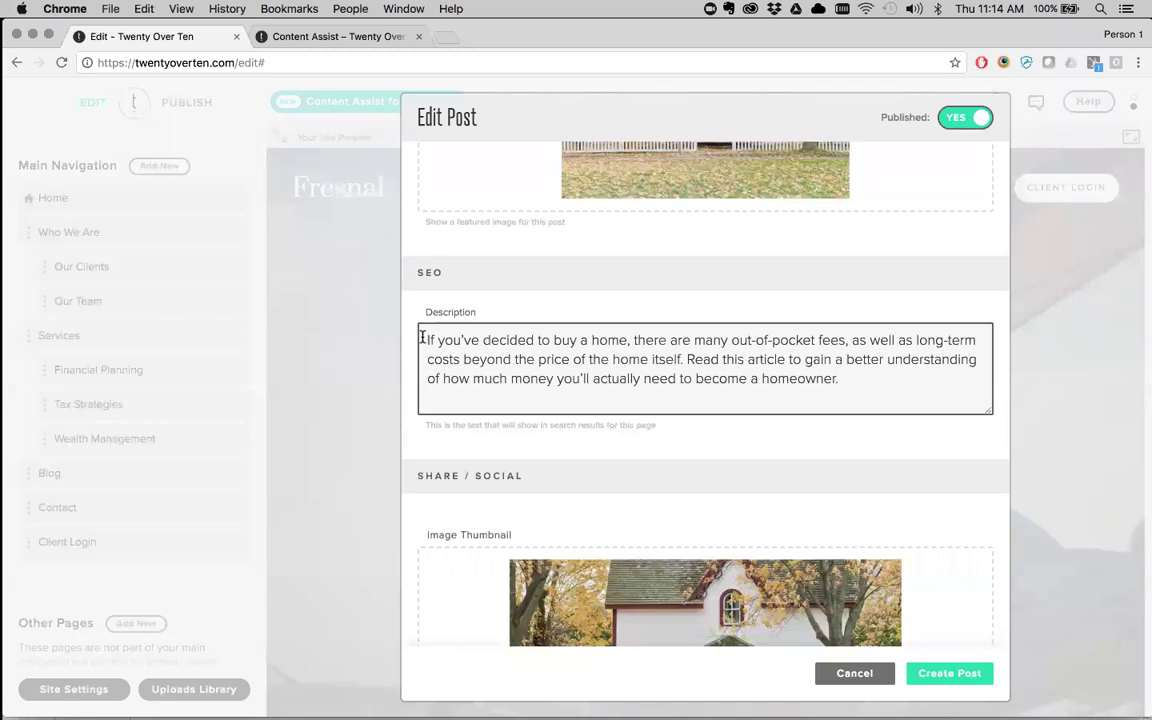
left_click(421, 337)
type("The average home")
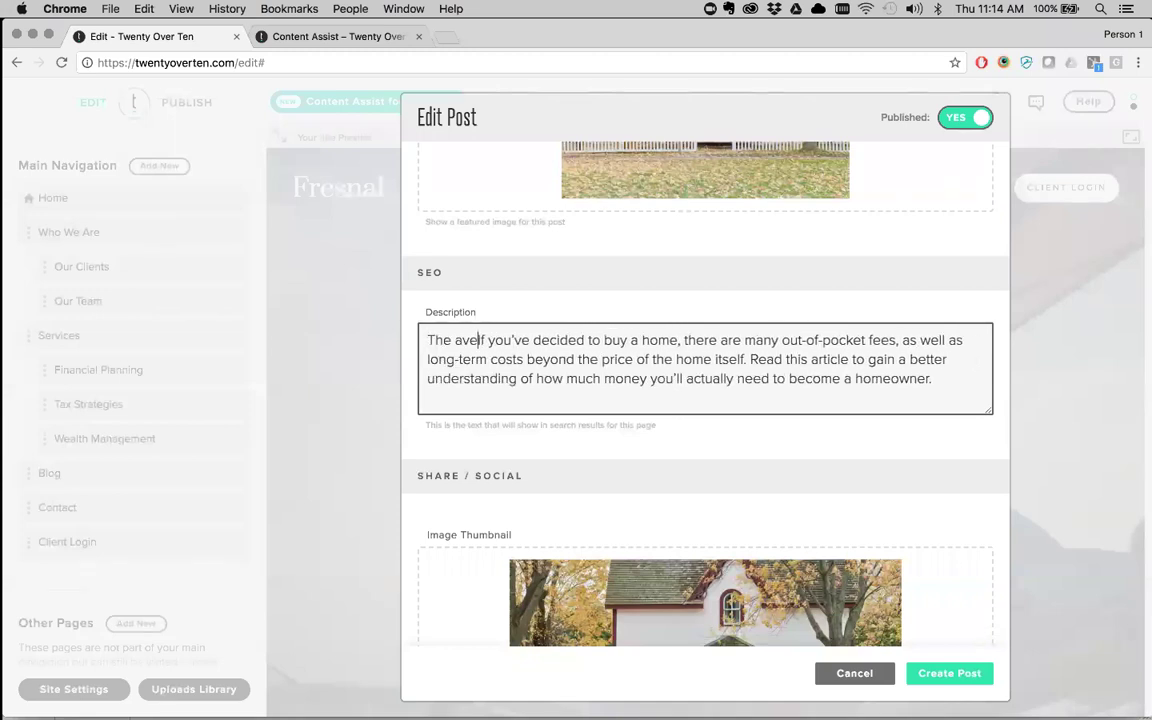
type(" in Columbus")
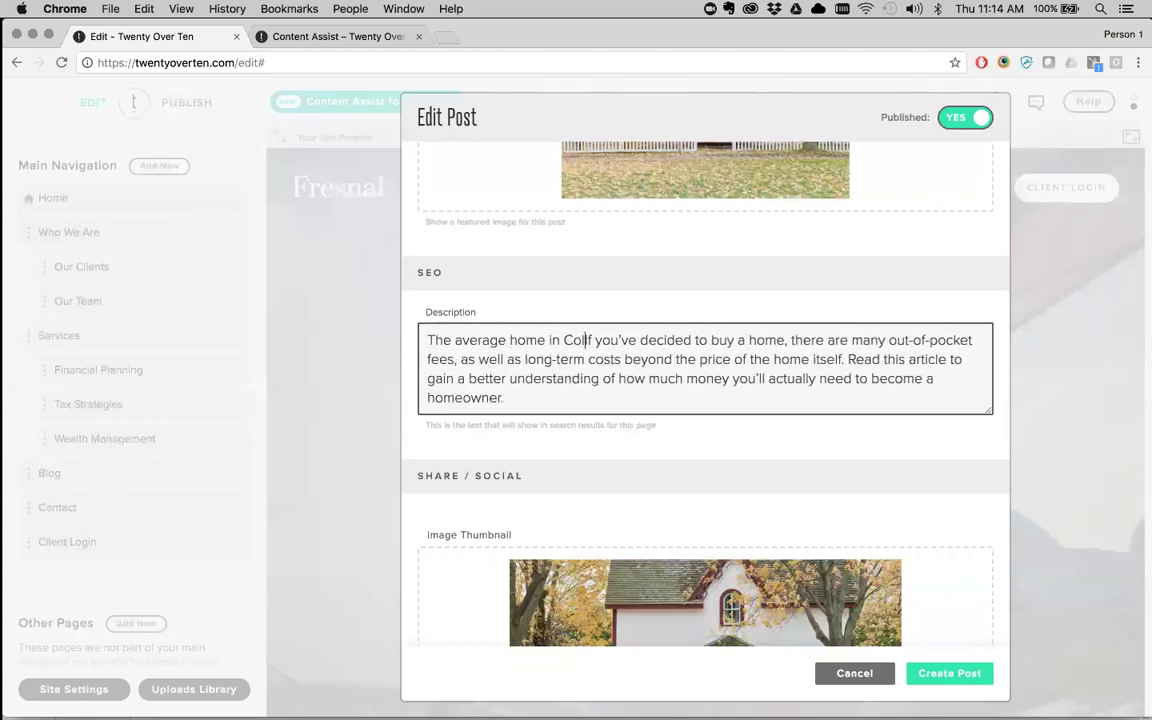
type(", OH is ")
type("now $25")
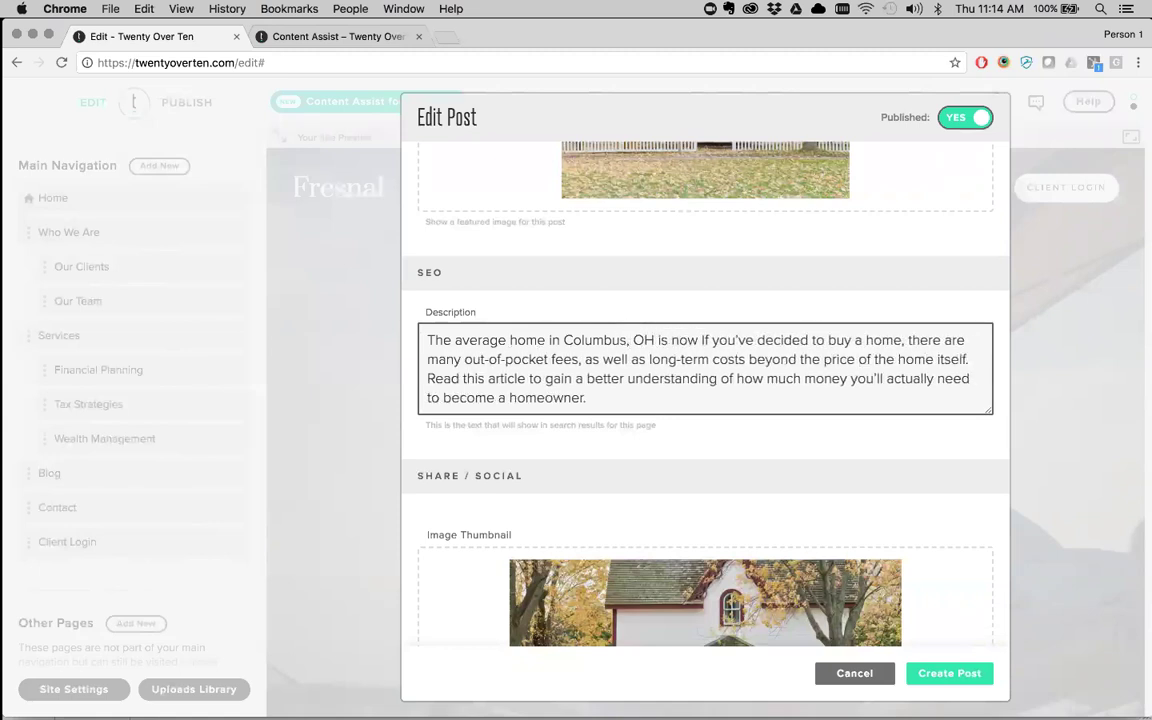
type("0,000.")
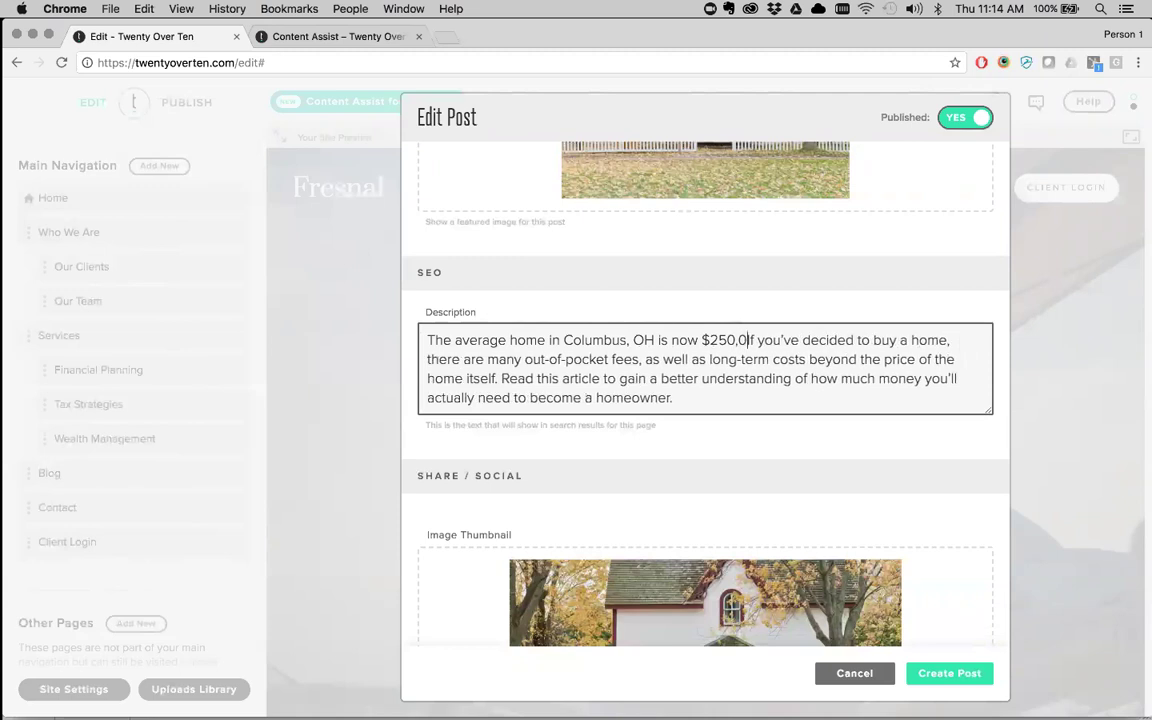